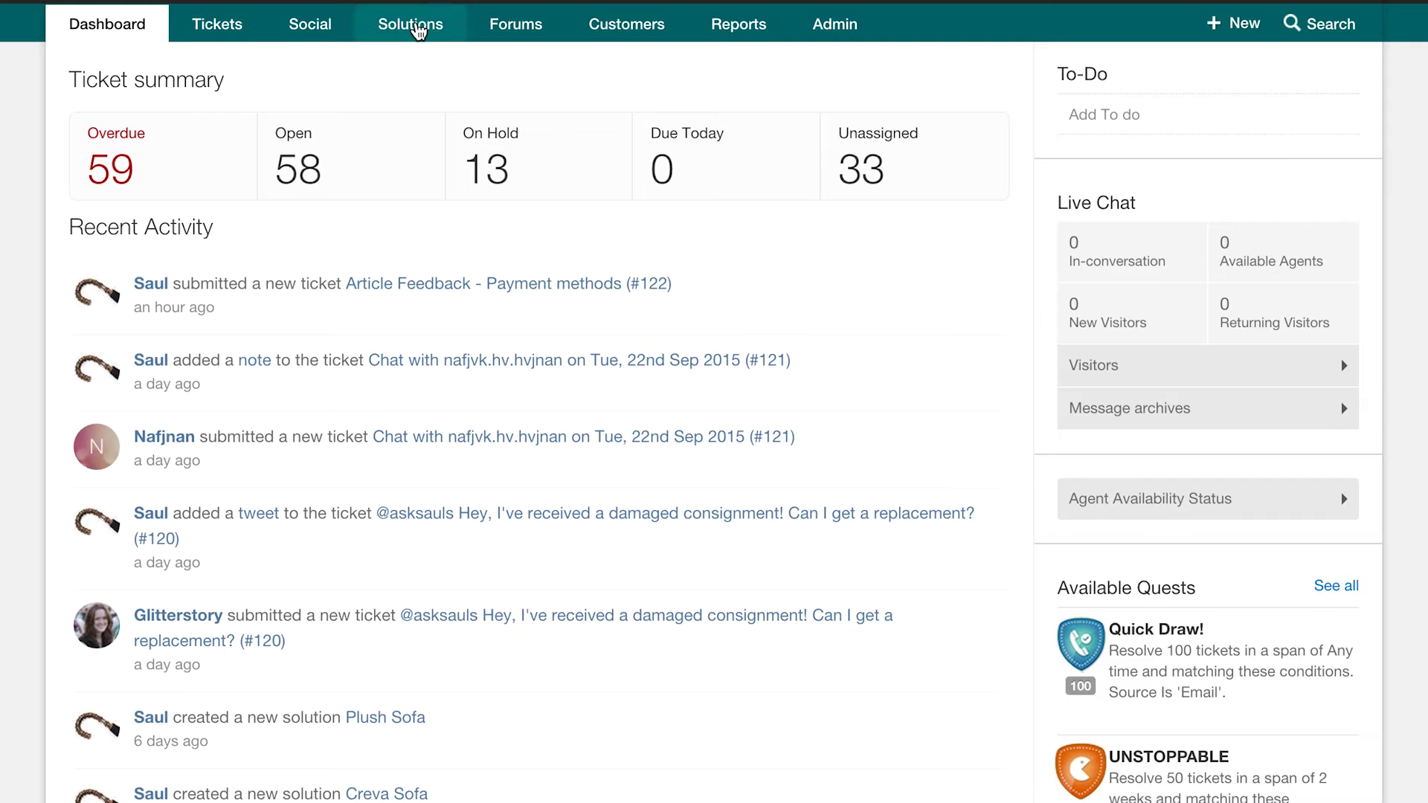
In Solutions, add a category 'Living Room Furniture Assembly Instructions' described as 'Instructions on how to build your furniture'.
click(417, 30)
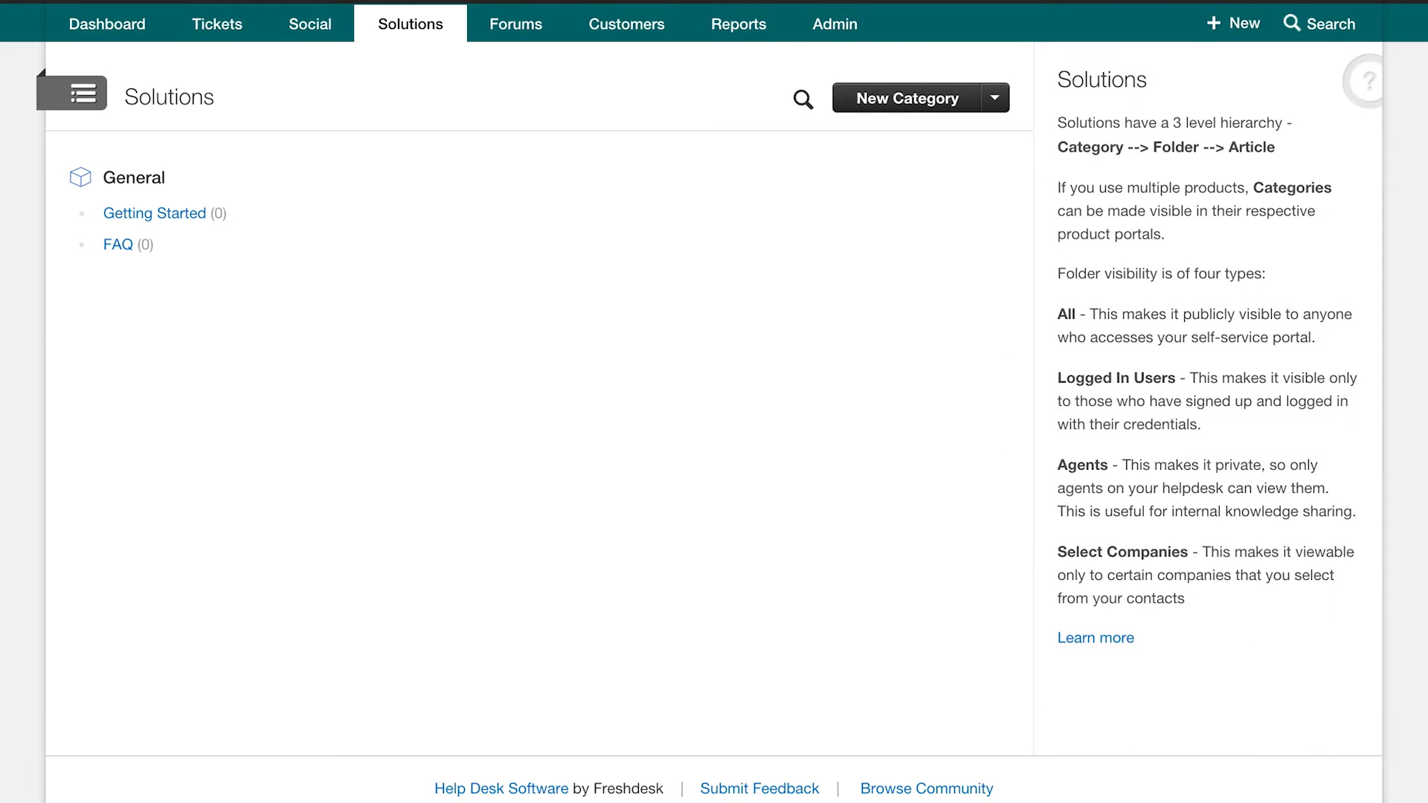
click(915, 99)
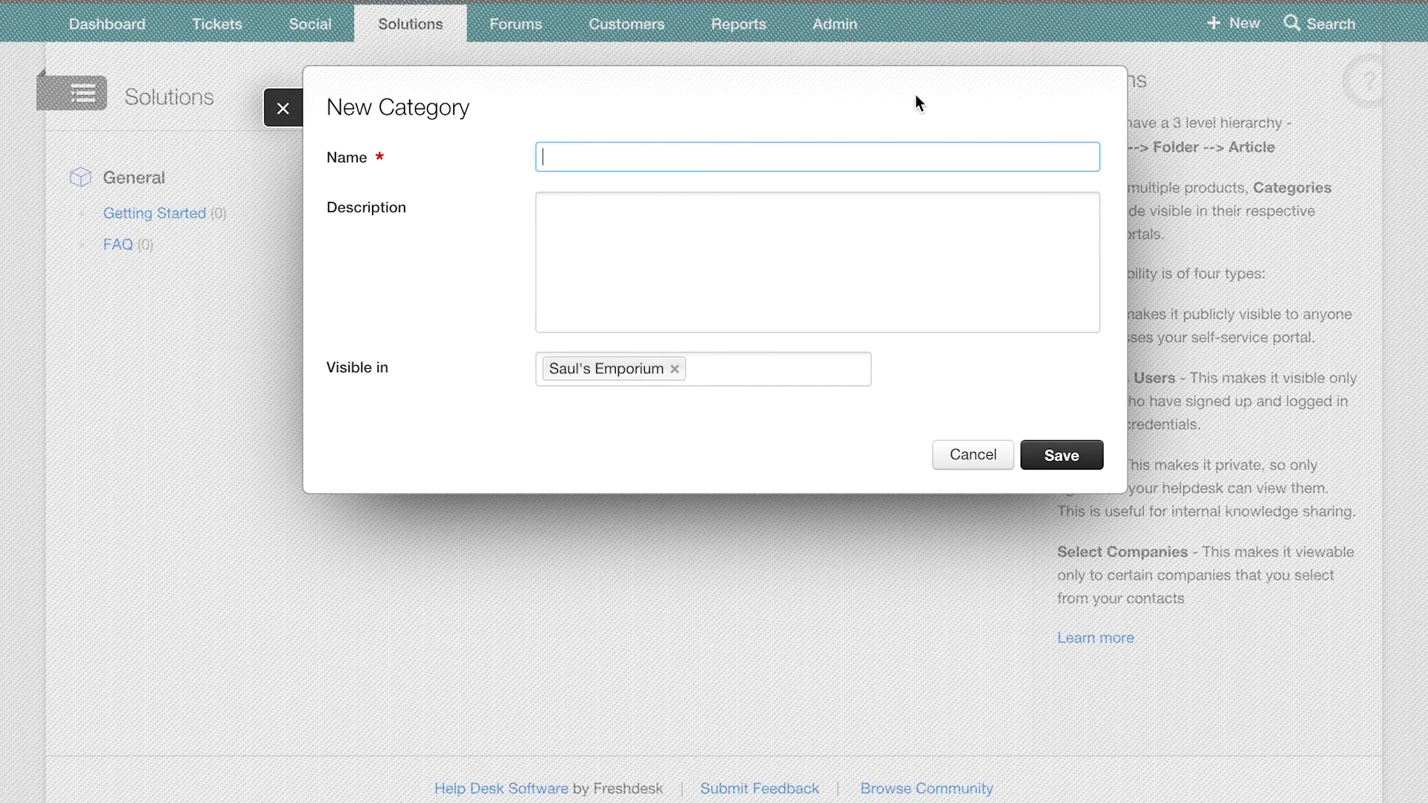
text(Living Room Furniture Assembly )
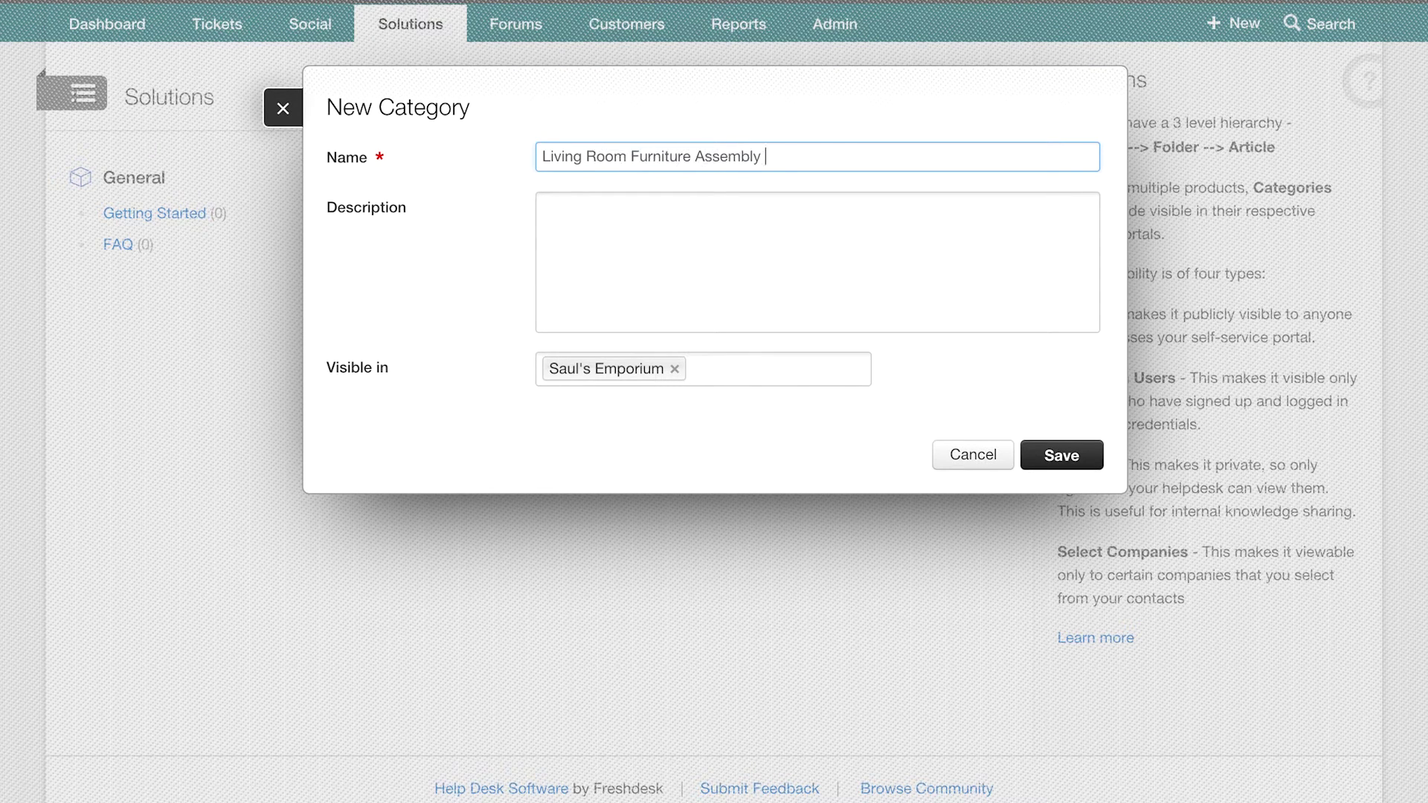
text(Instructions)
click(595, 229)
text(Instructions on how to build you)
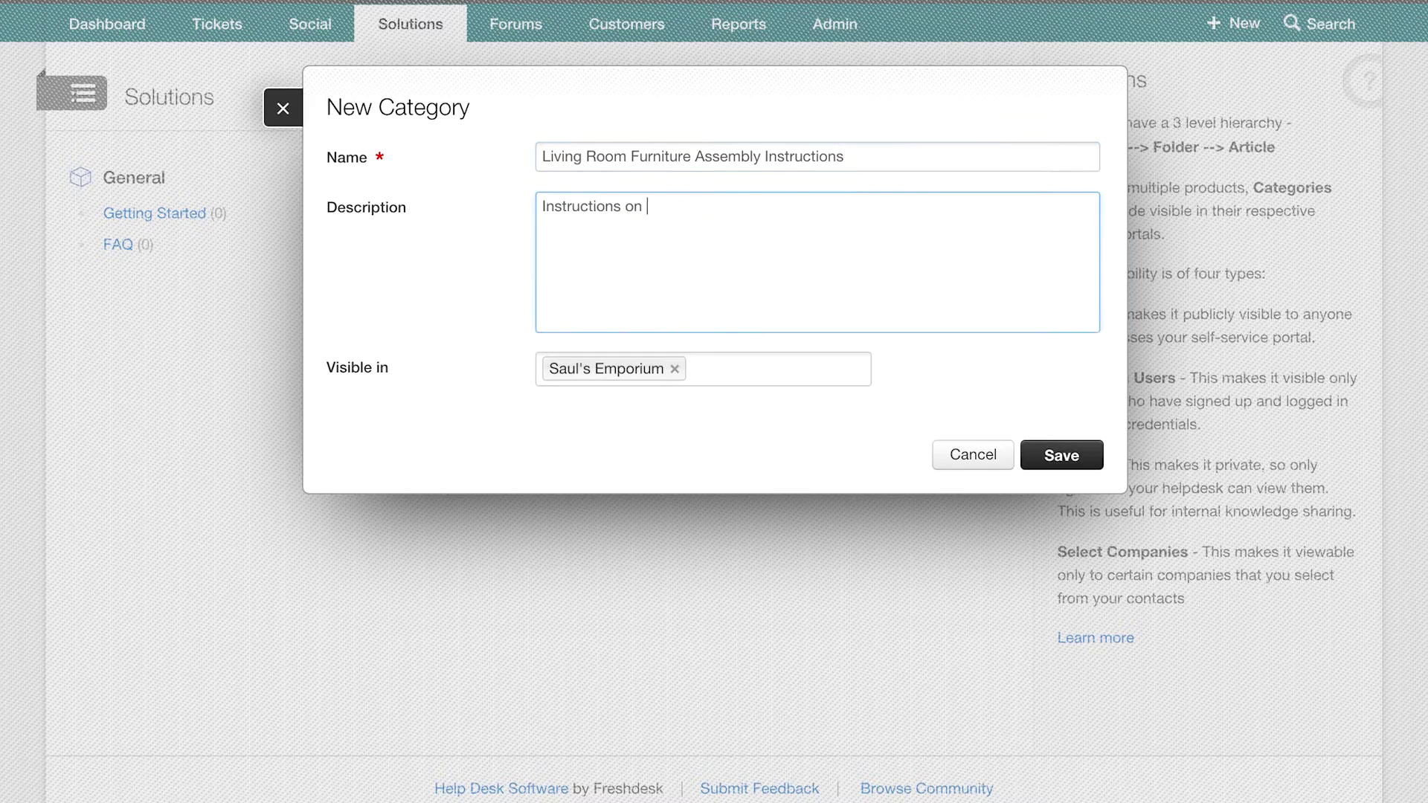
text(r furniture)
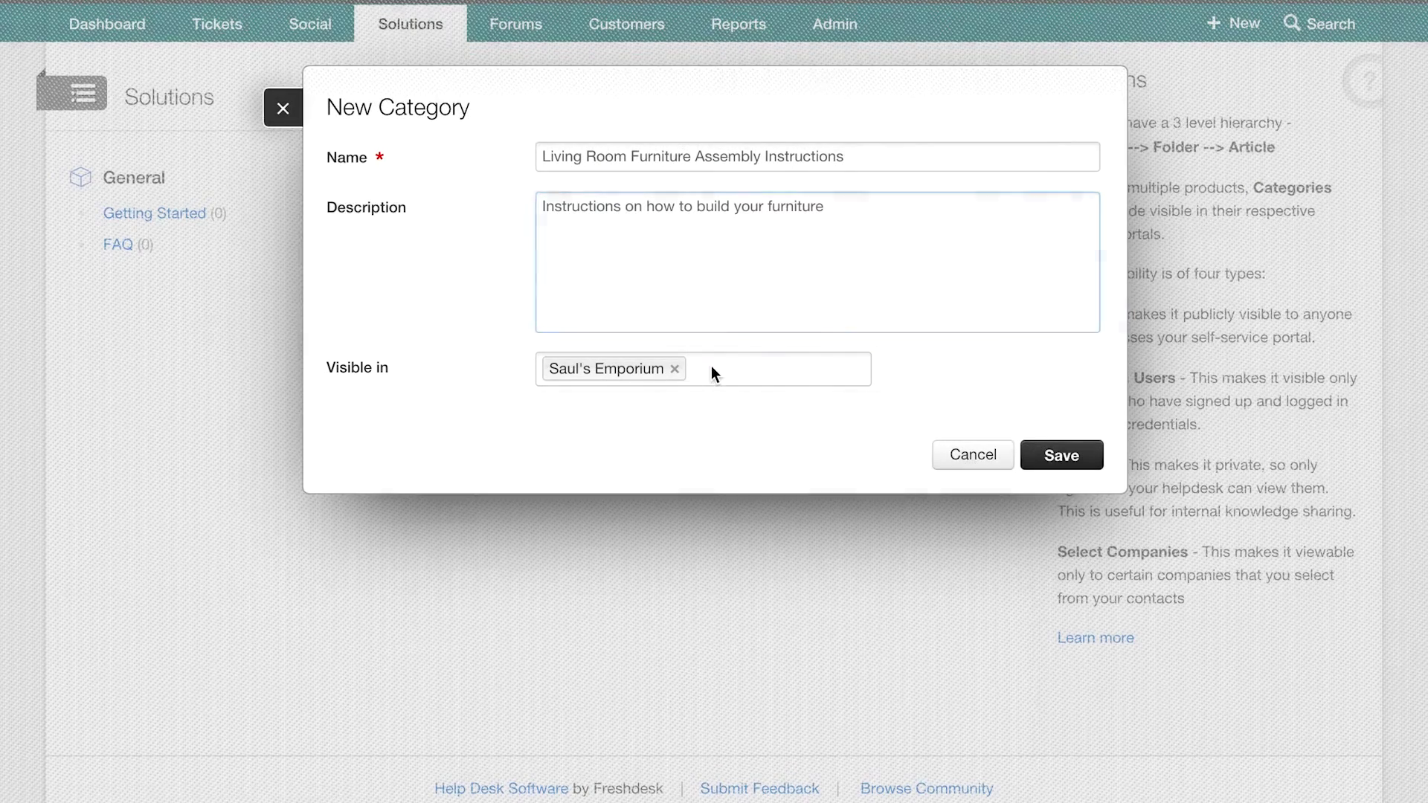
Make the category visible only in Saul's Furniture Store portal, removing Emporium, and save it.
click(710, 368)
text(saul)
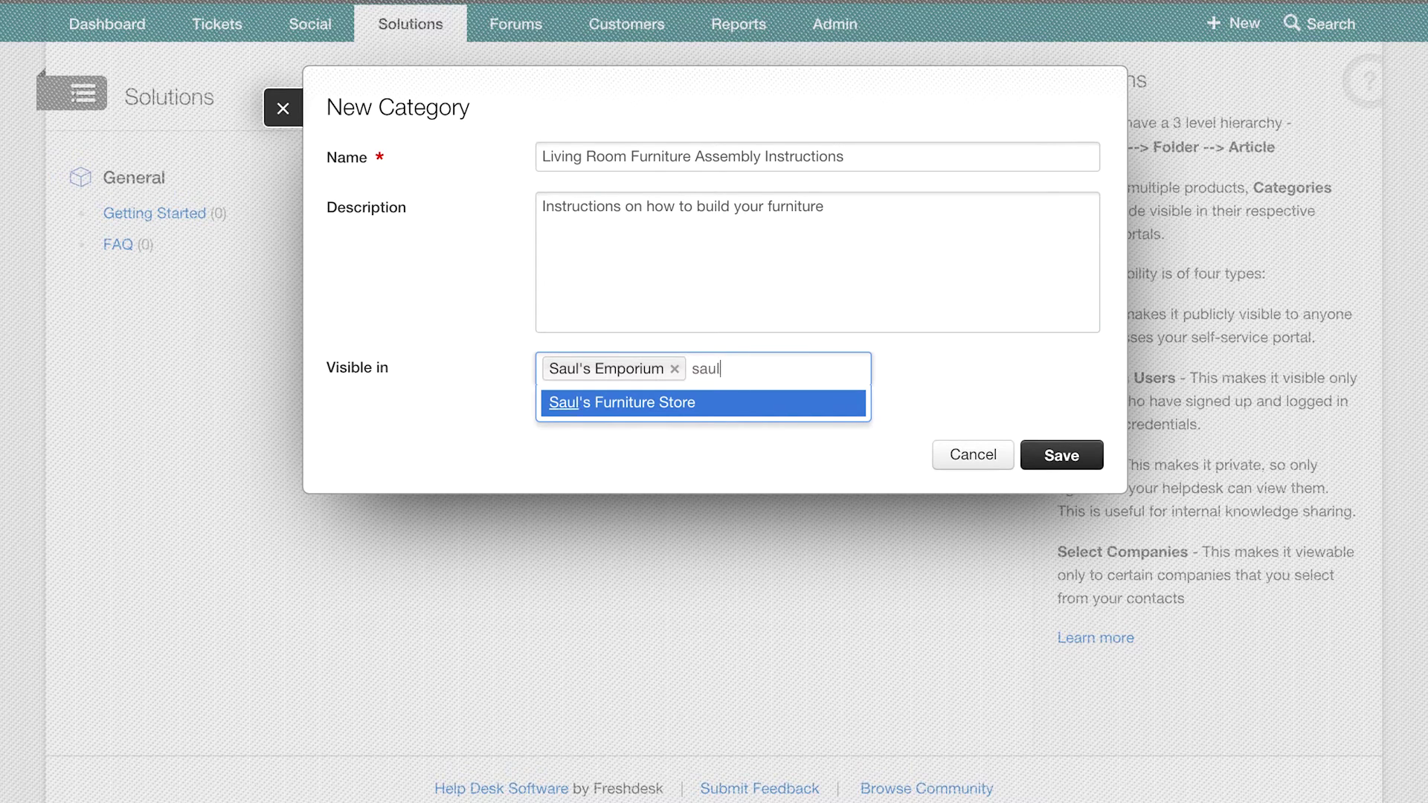
click(686, 409)
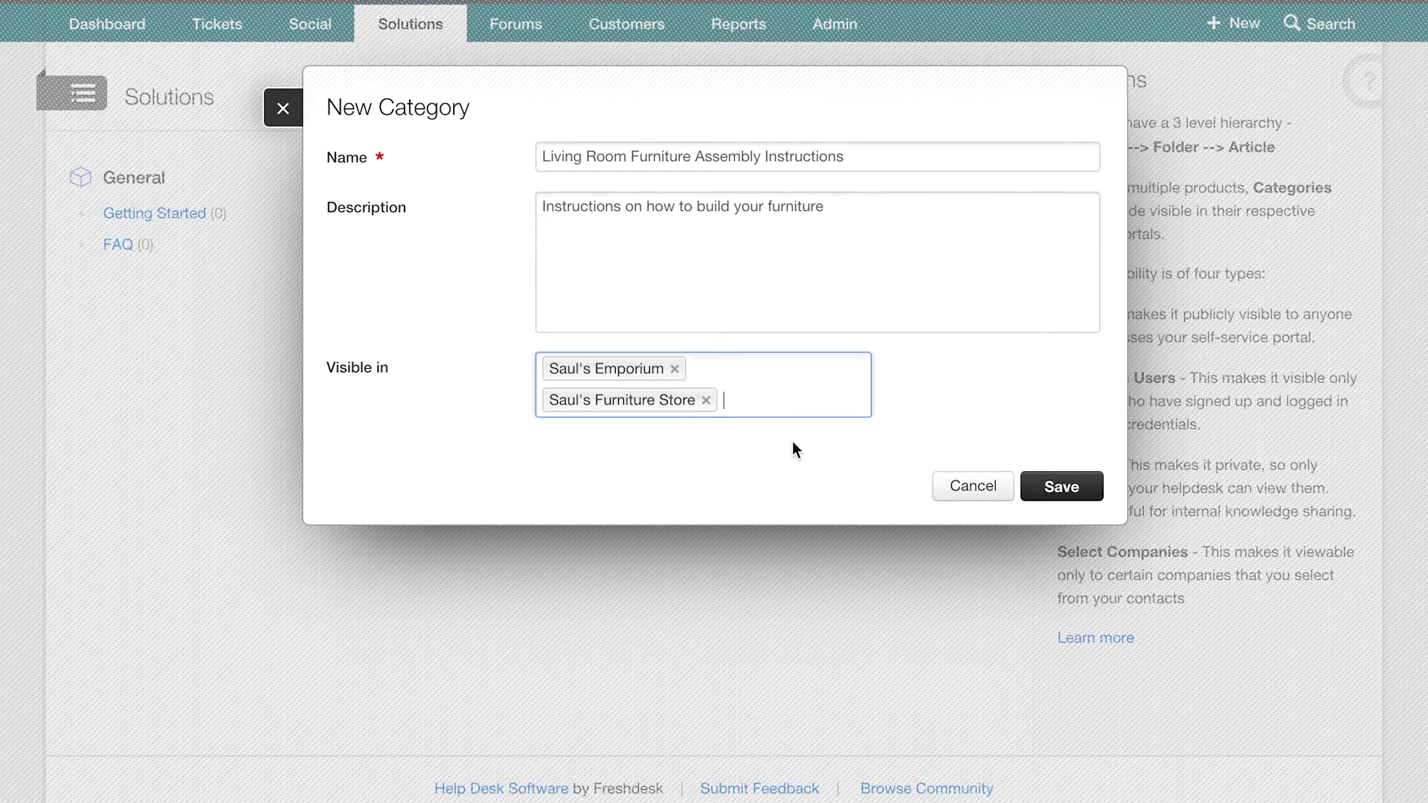
click(674, 369)
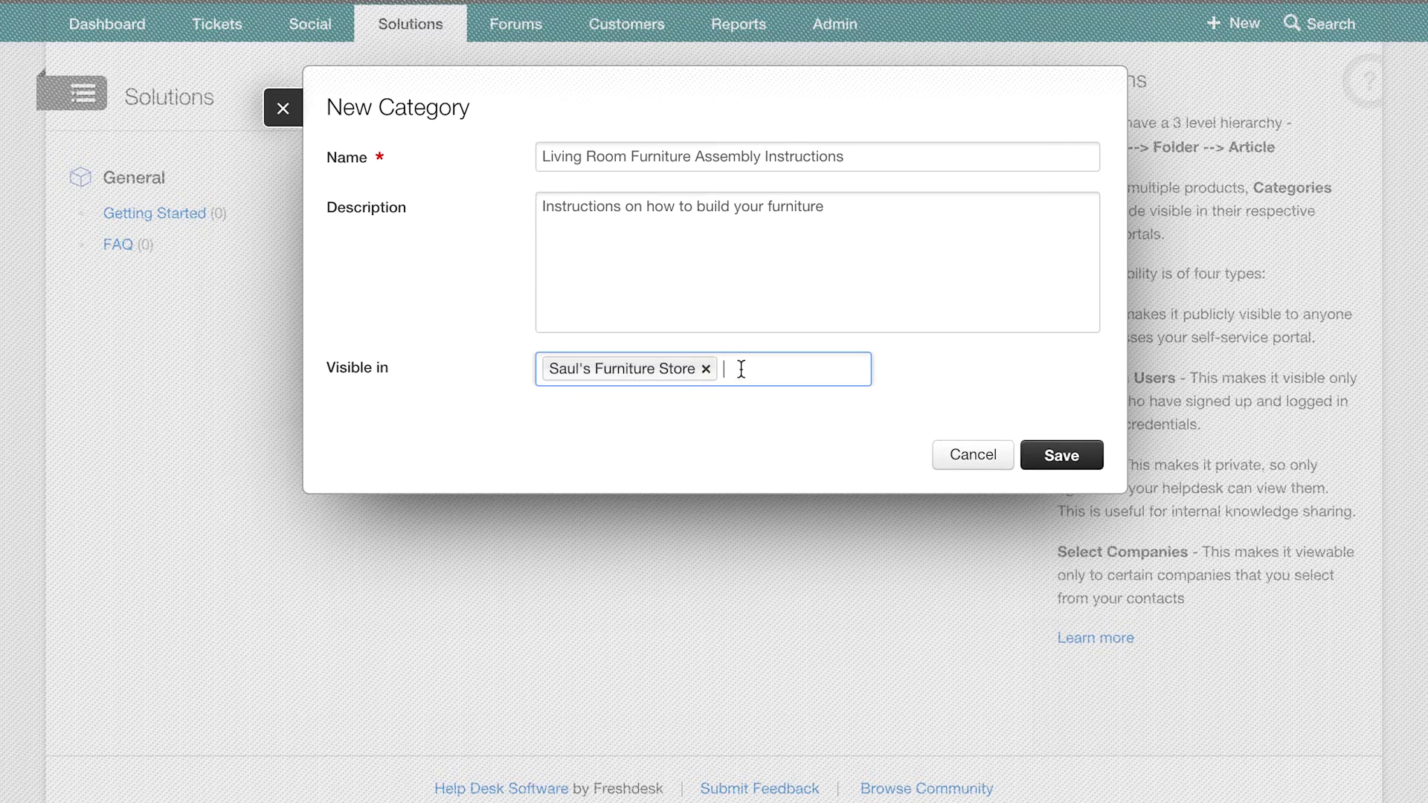
click(1061, 465)
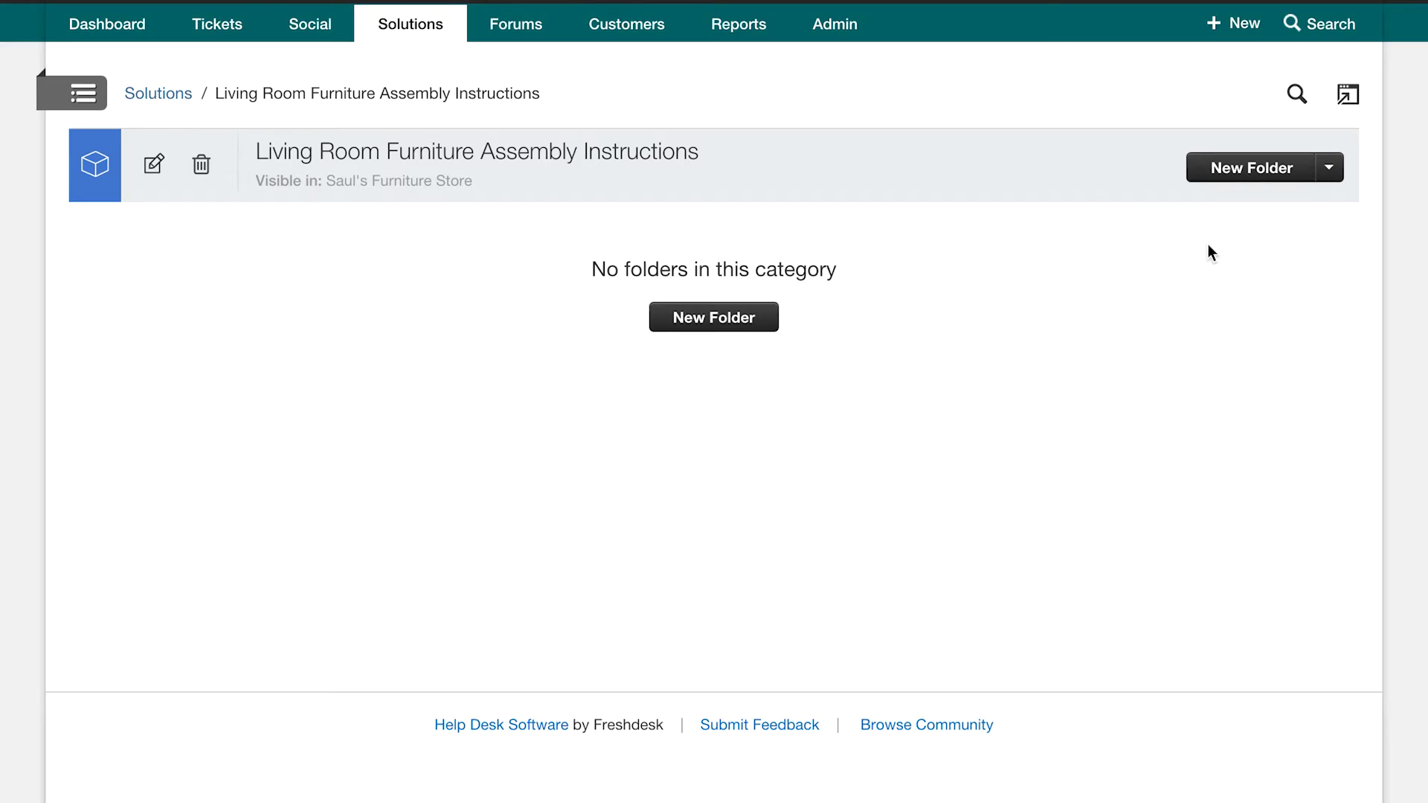
Create a 'Coffee Tables' folder described as 'Instructions to set up Coffee Tables for living rooms'.
click(1249, 168)
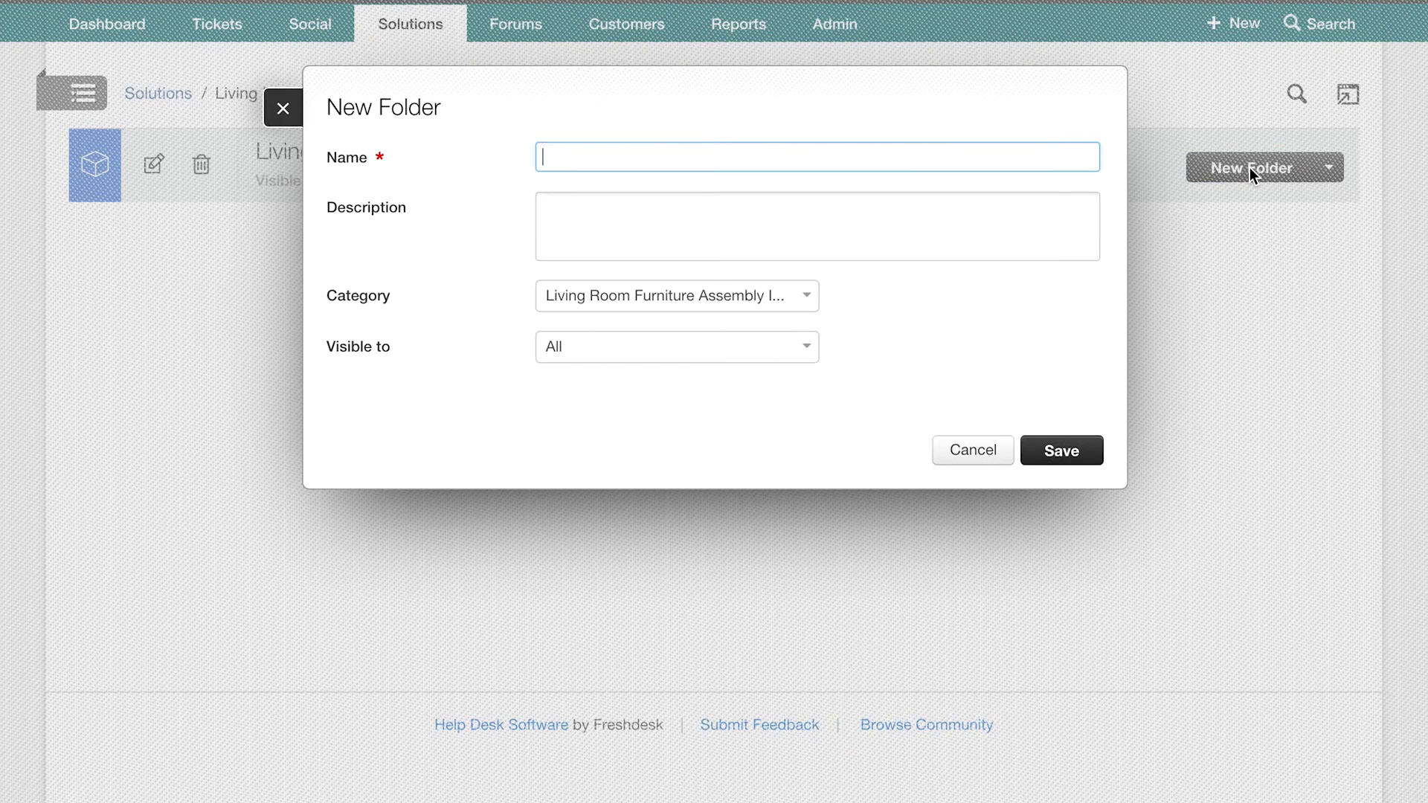
text(Coffee Tables)
click(697, 210)
text(Instructions to set up Coffee Tables for living rooms)
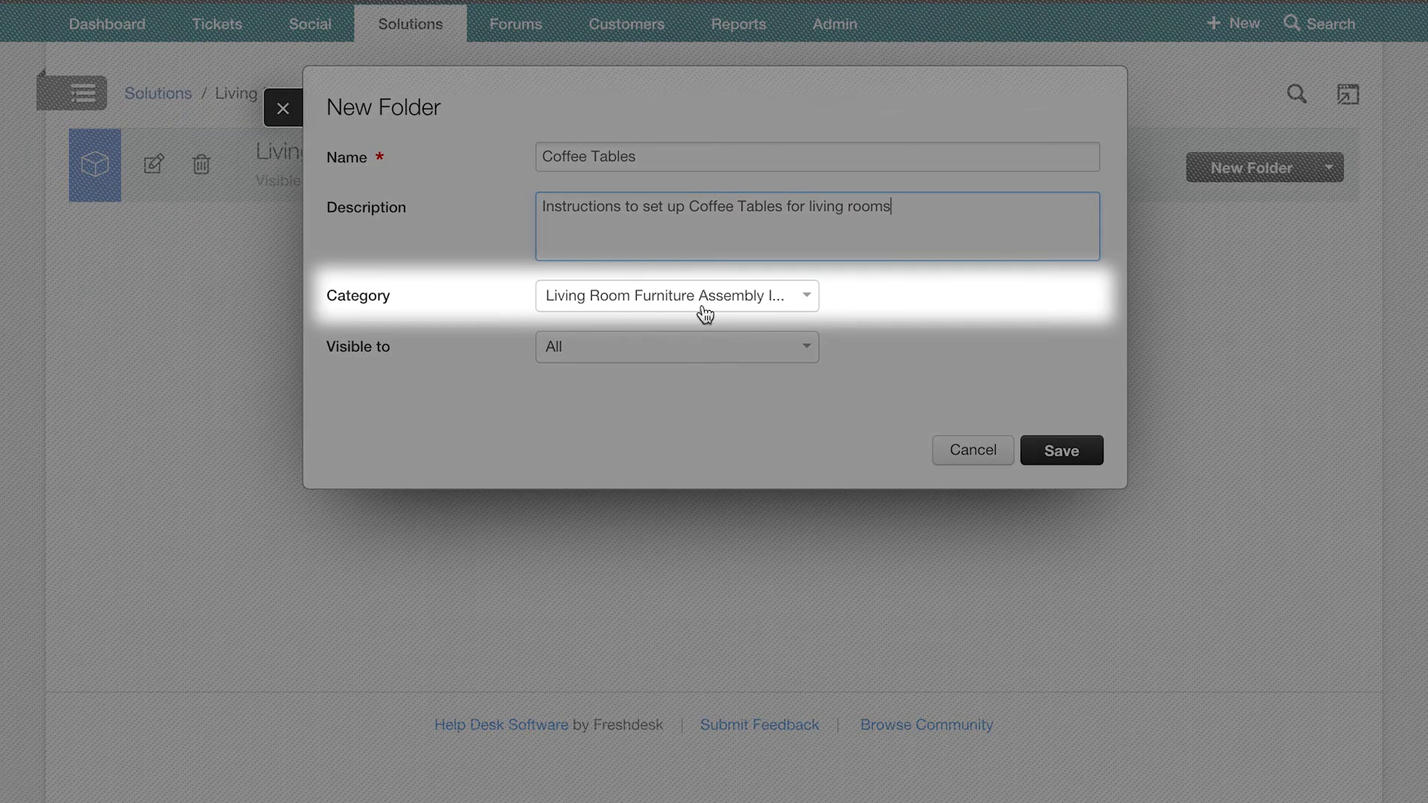
Keep the folder in Living Room Furniture Assembly Instructions, limit it to Logged In Users, and save.
click(712, 305)
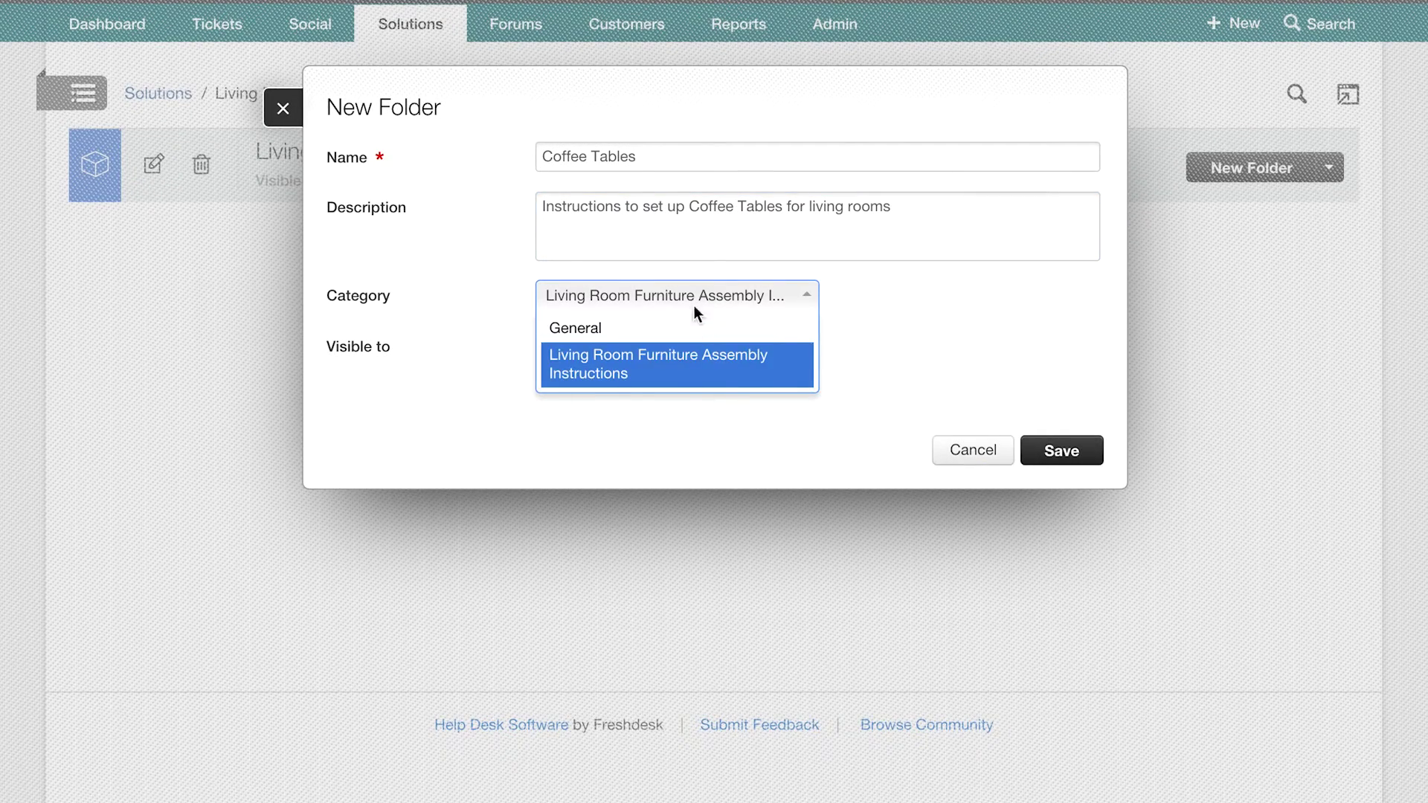
click(669, 377)
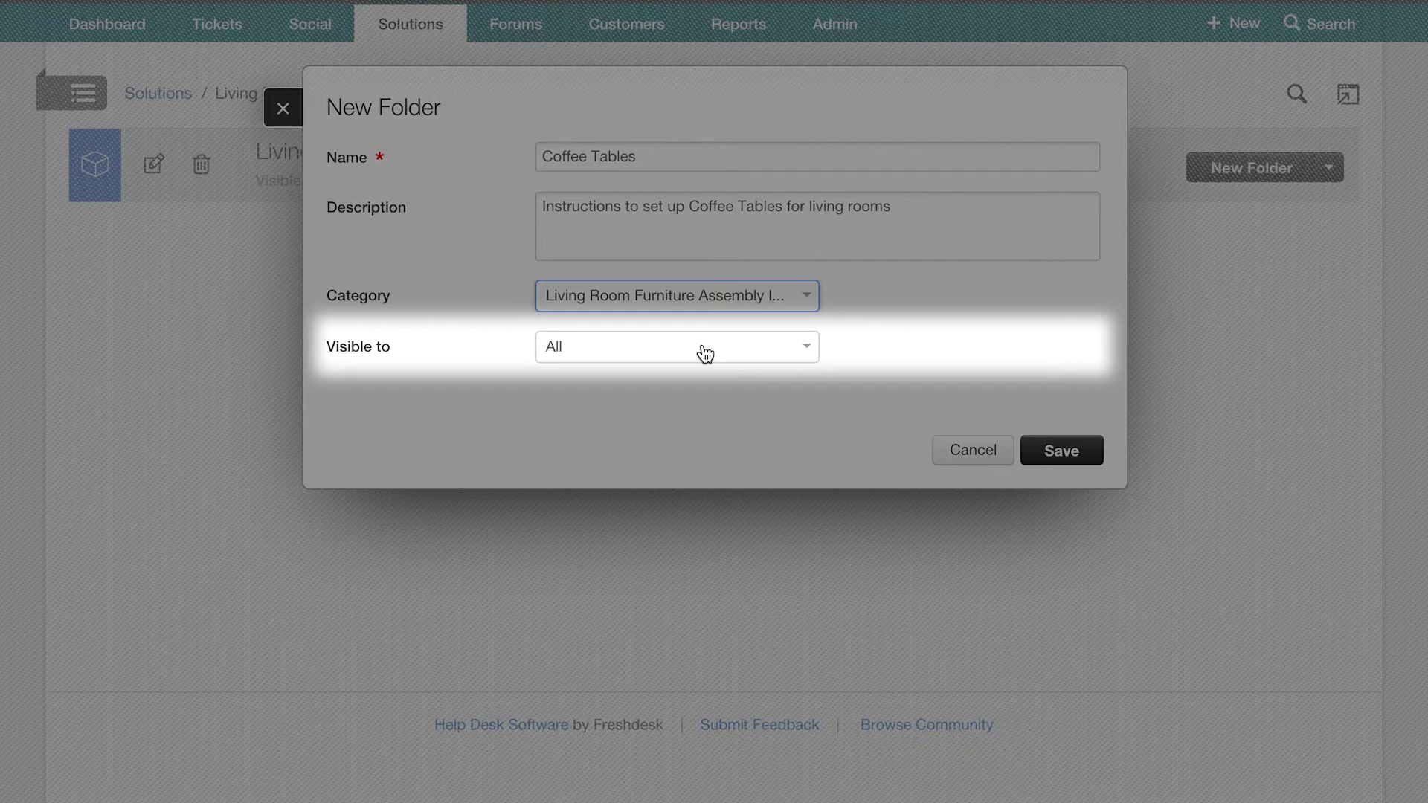
click(718, 348)
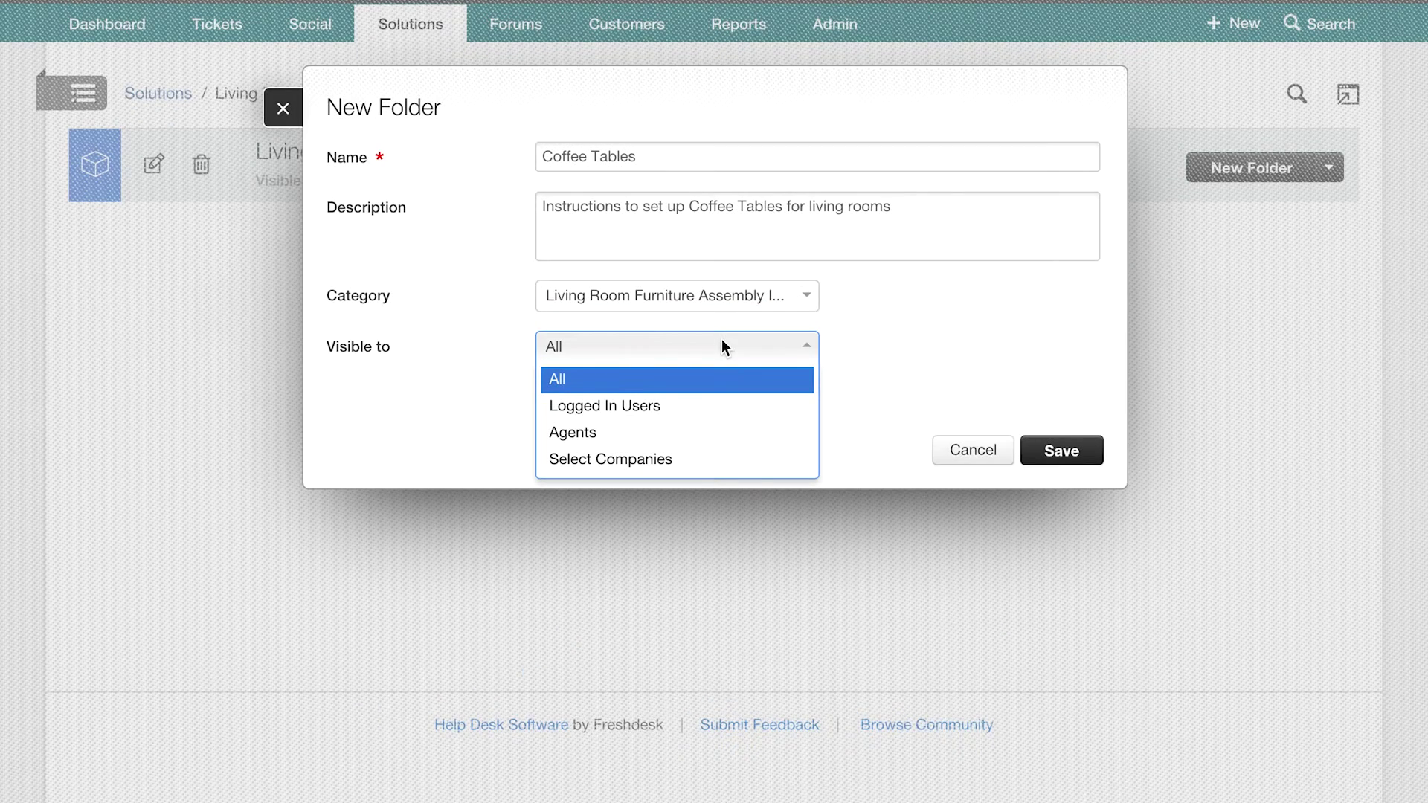
click(614, 421)
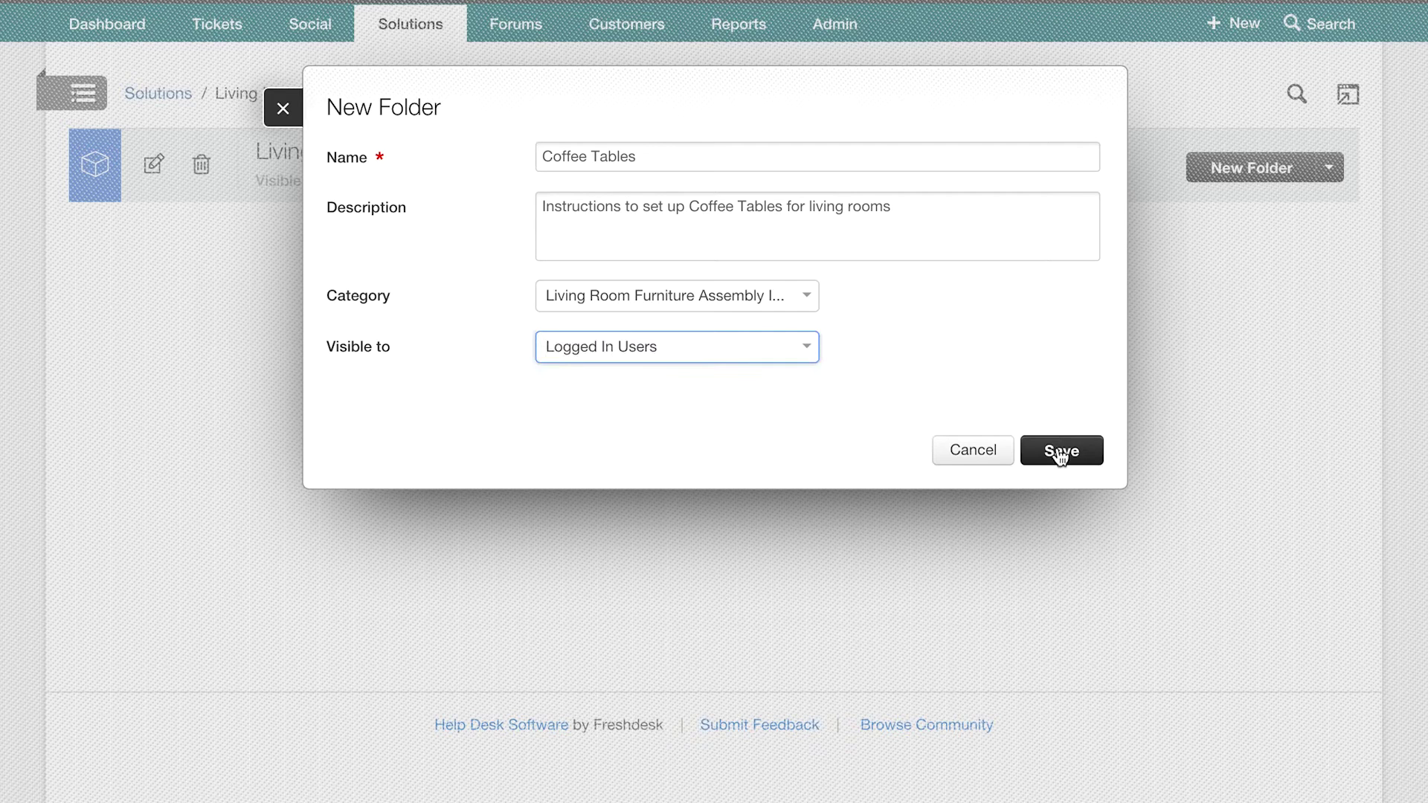
click(1061, 453)
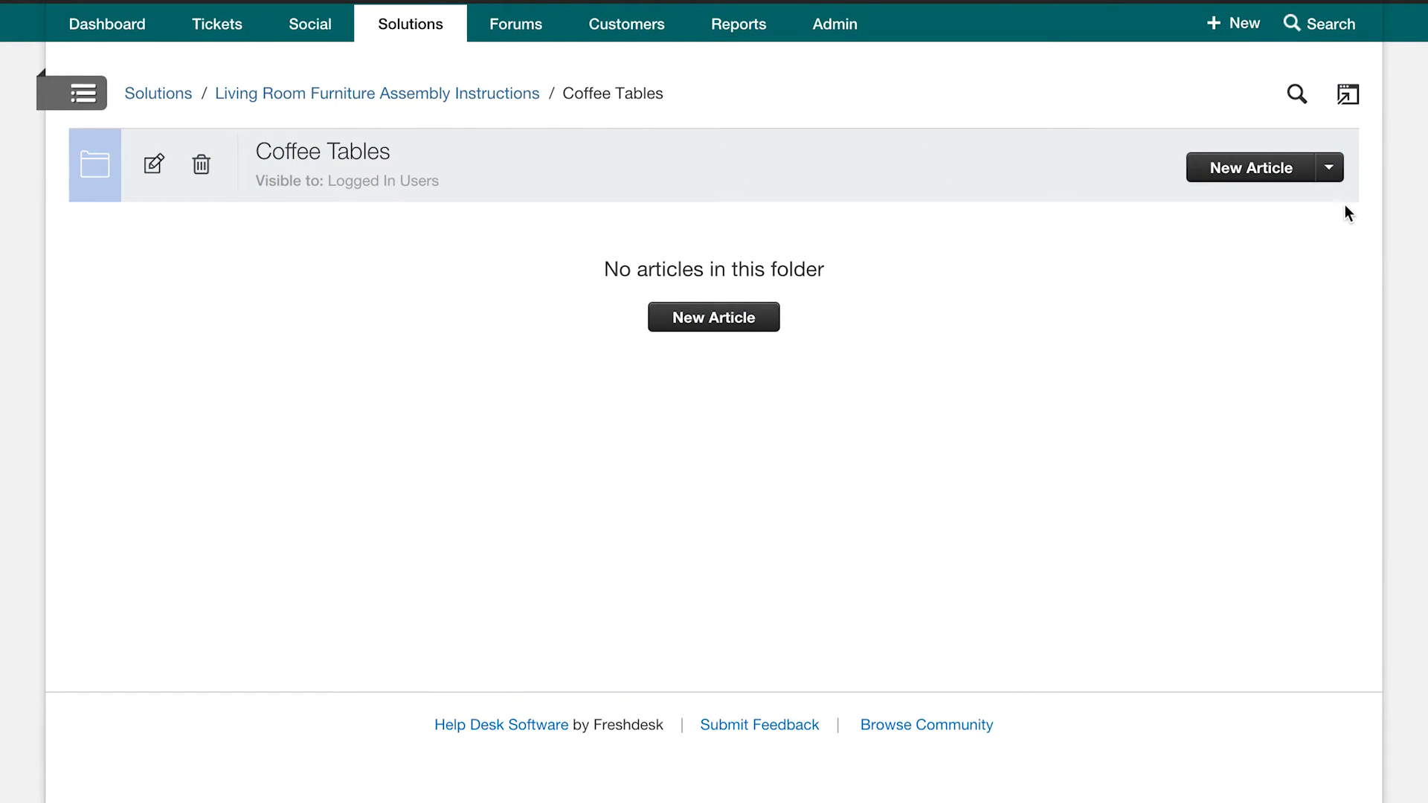
Title the new article 'Inspira Coffee Table - Assembly Instructions', tag it 'coffee tables' and 'assembly instructions', and file it in Coffee Tables.
click(1278, 168)
text(Inspira Coffee Table - Assembly Instructions)
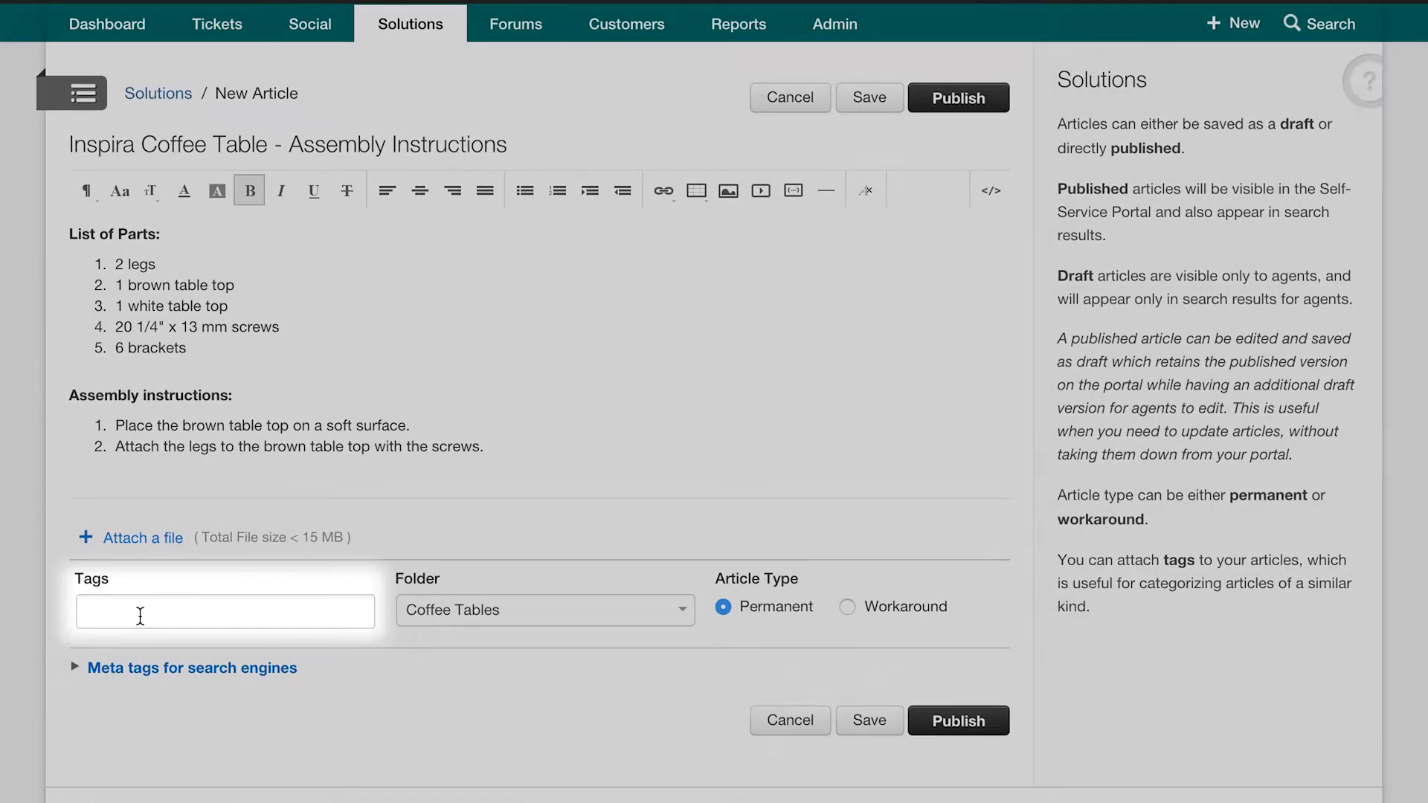
click(139, 614)
text(coffee tables)
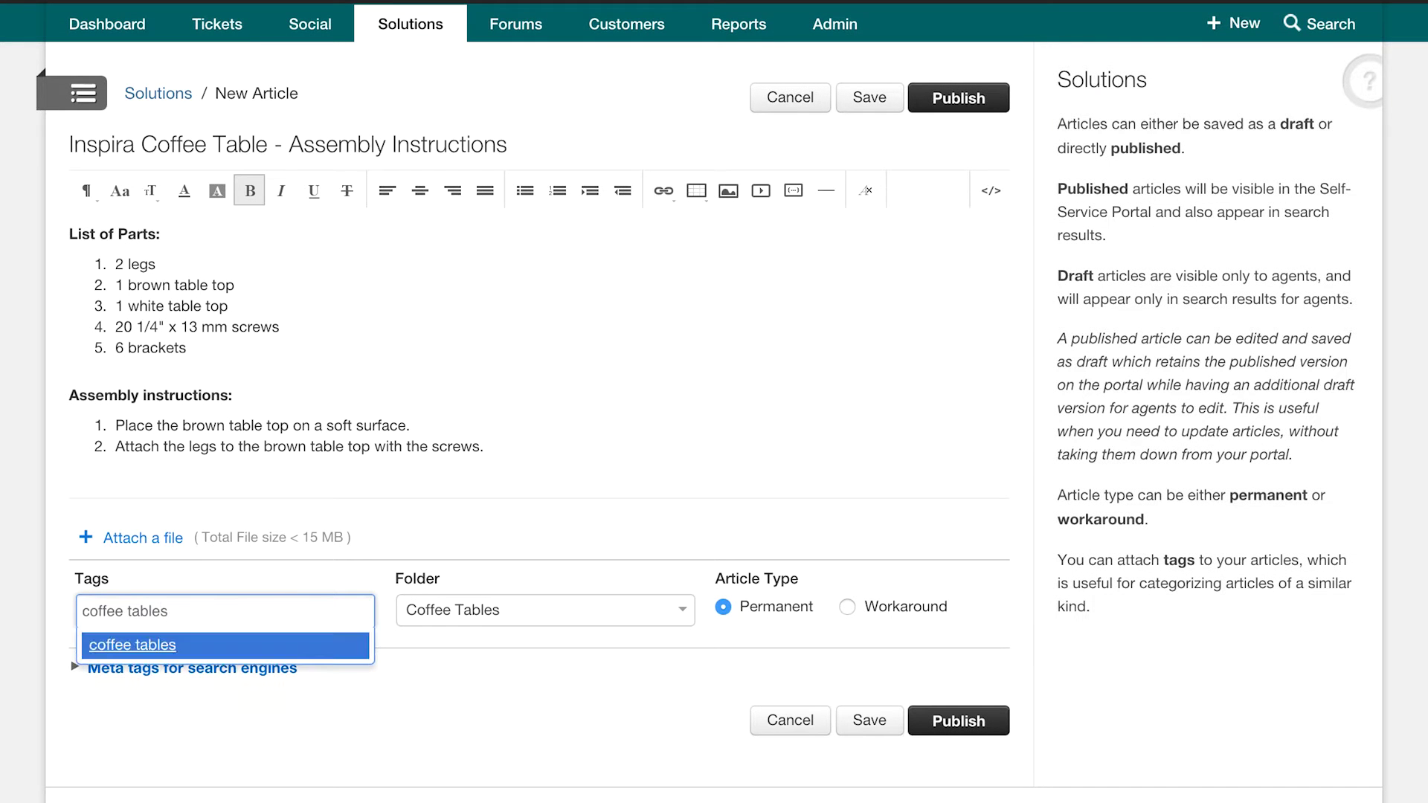
key(Return)
text(assembly instructions)
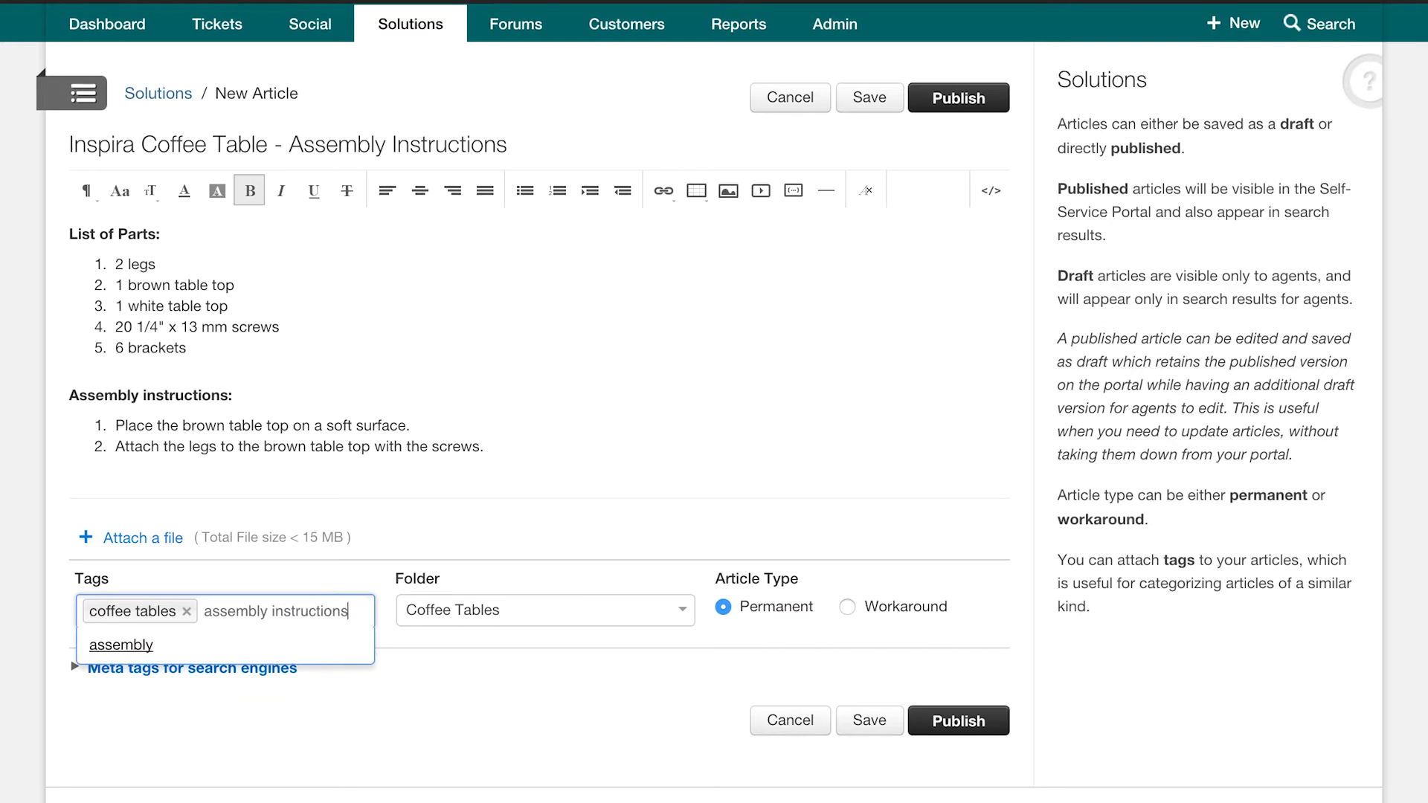
key(Return)
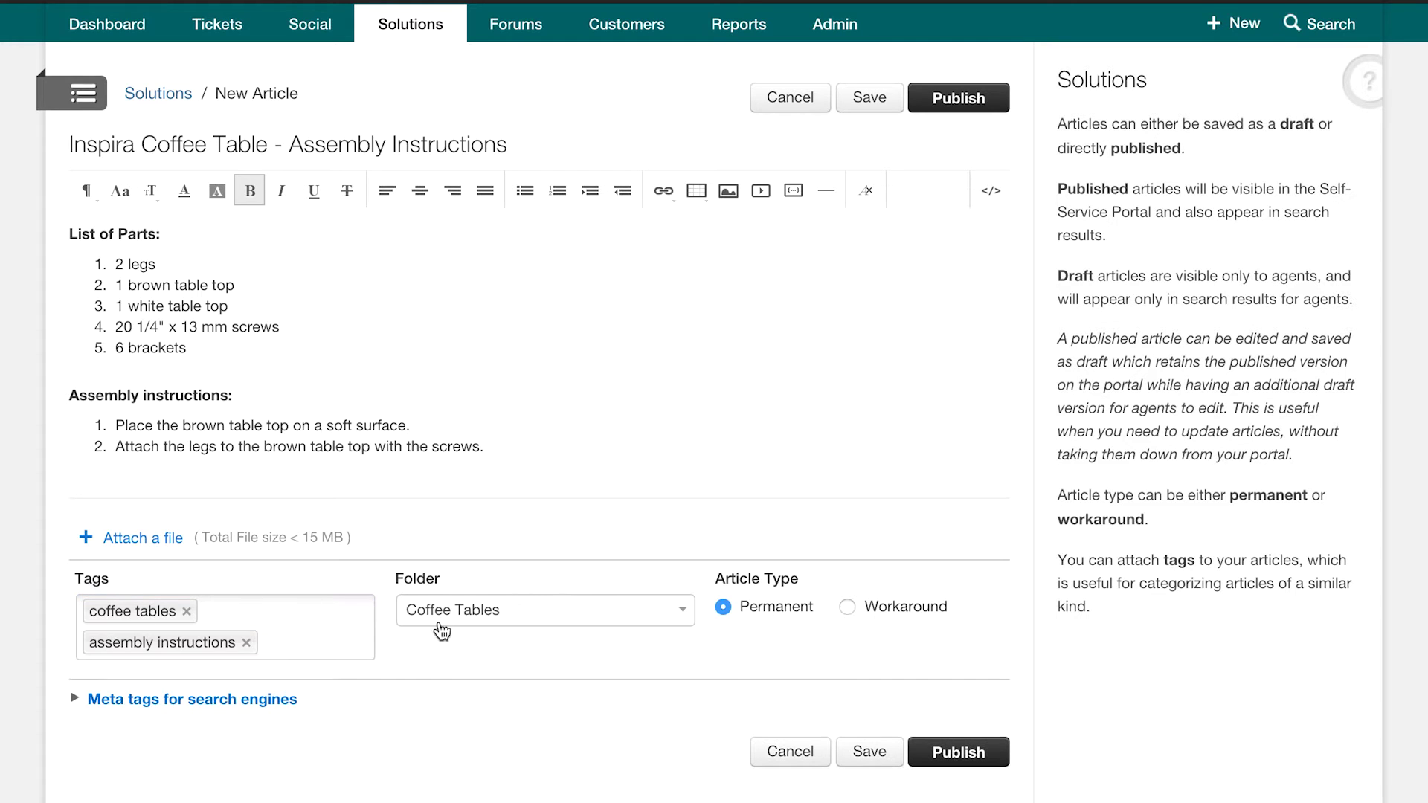
click(524, 608)
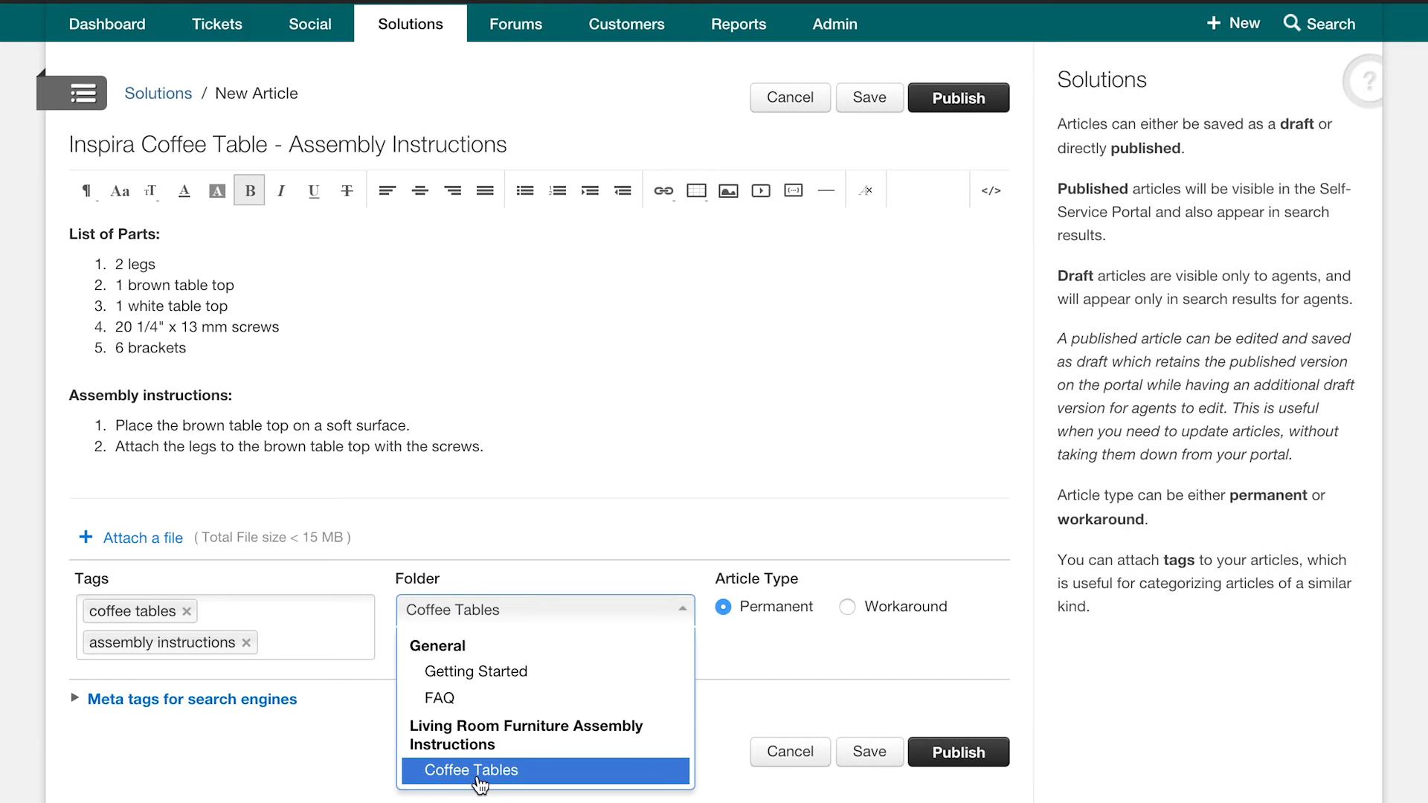
click(480, 771)
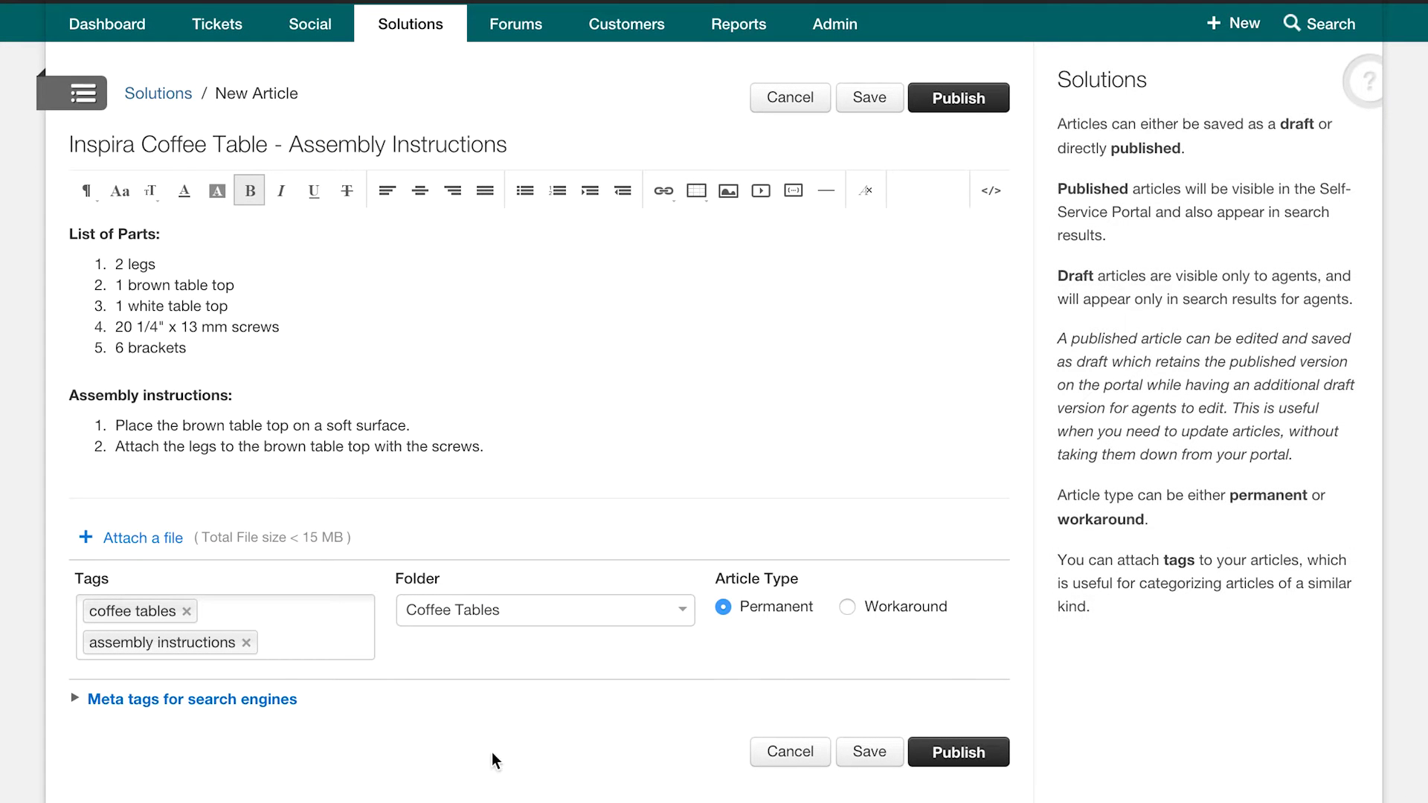
Expand the search-engine meta tags and fill the Title Tag with the suggested 'Inspi…' title.
click(183, 700)
scroll(181, 702, down, 3)
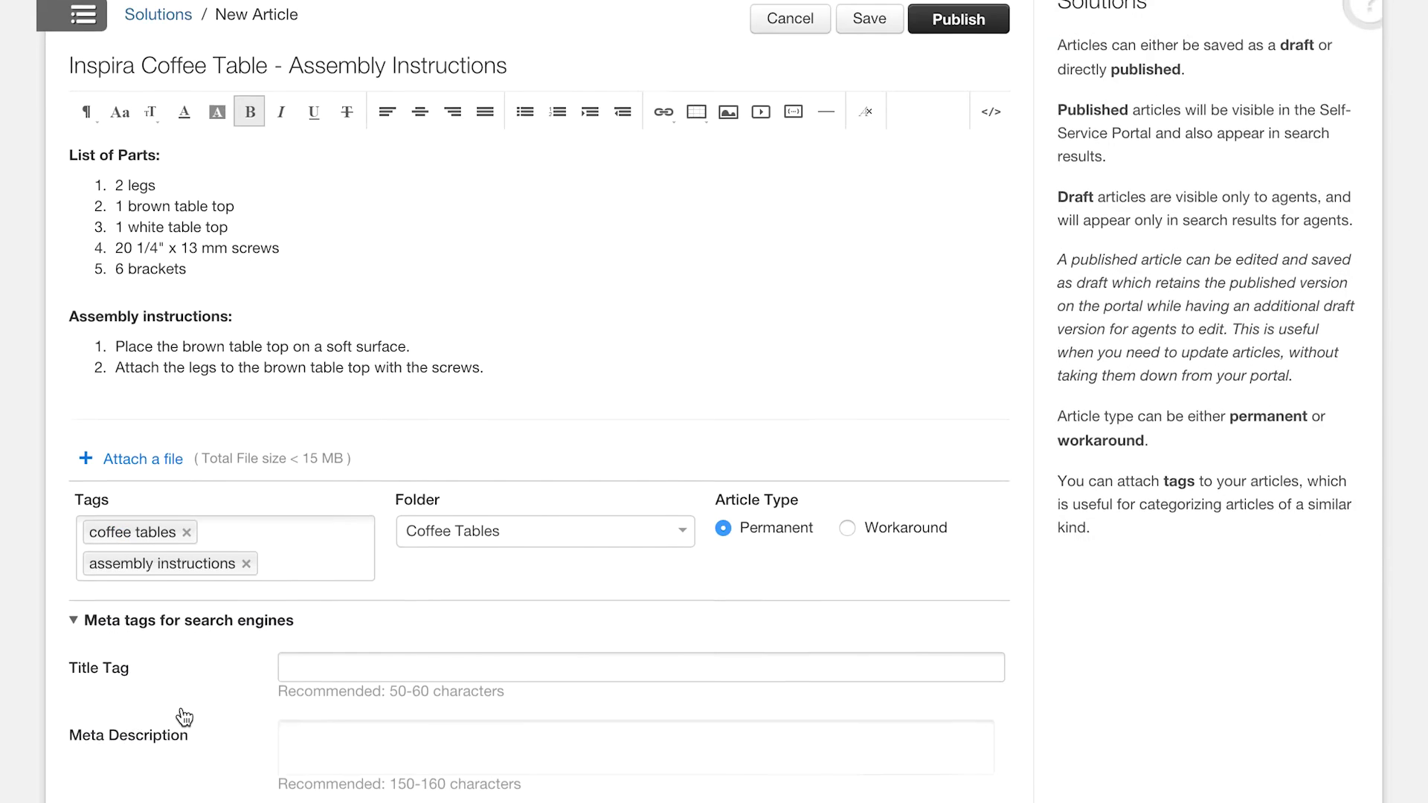
click(319, 533)
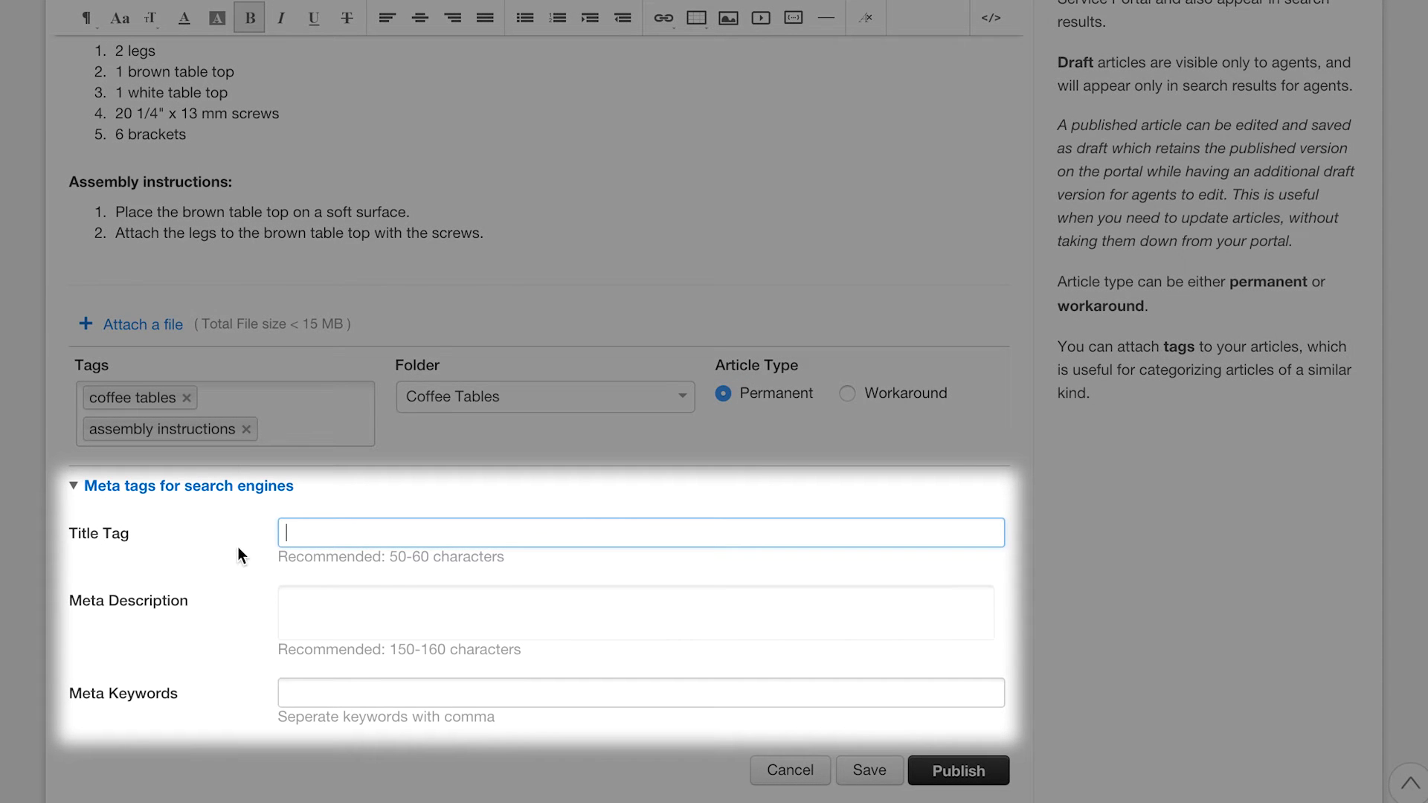
text(Inspi)
click(425, 565)
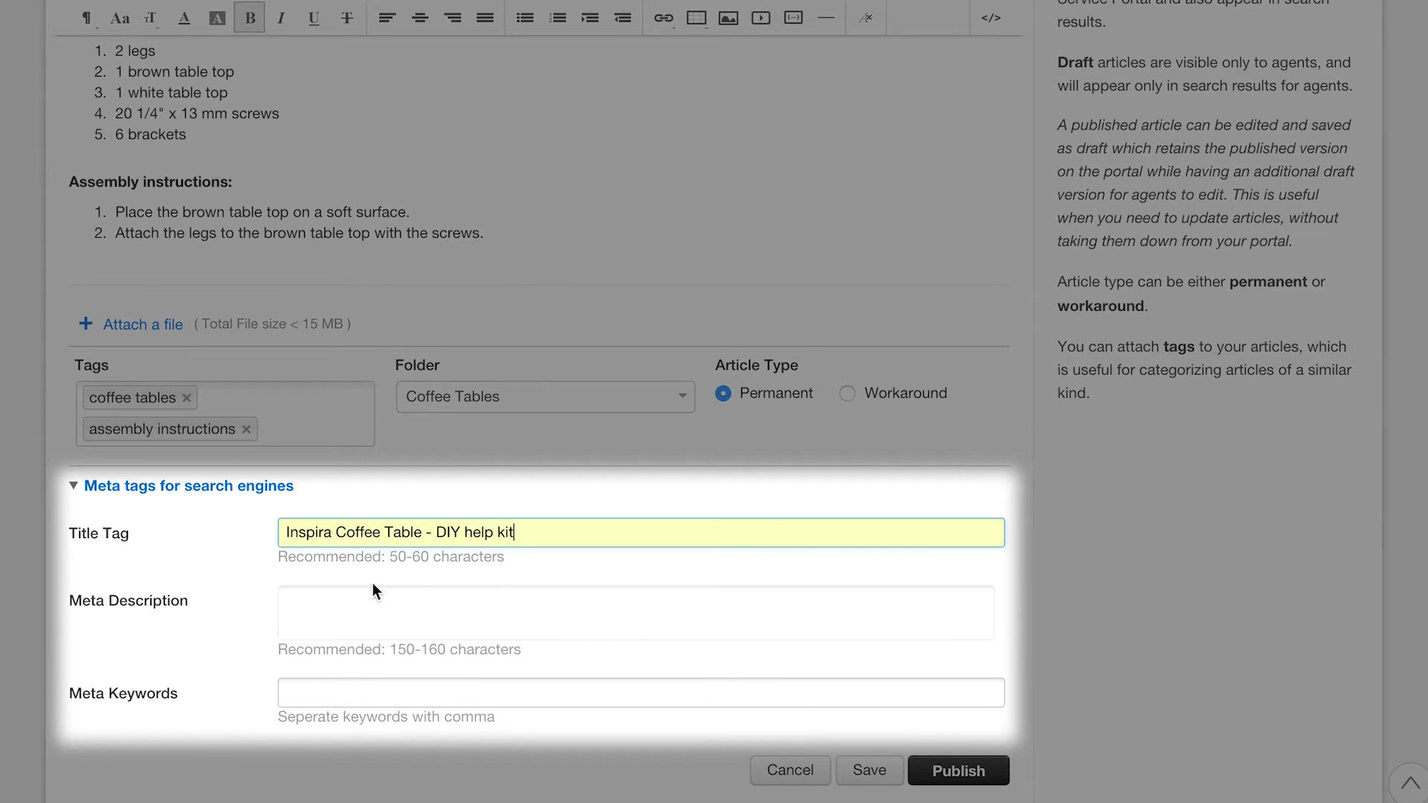
Set the meta description 'How to assemble your own coffee table for your living room.' and keywords 'inspira, coffee tables, DIY, assembly instru'.
click(349, 630)
text(How to assemble your own c)
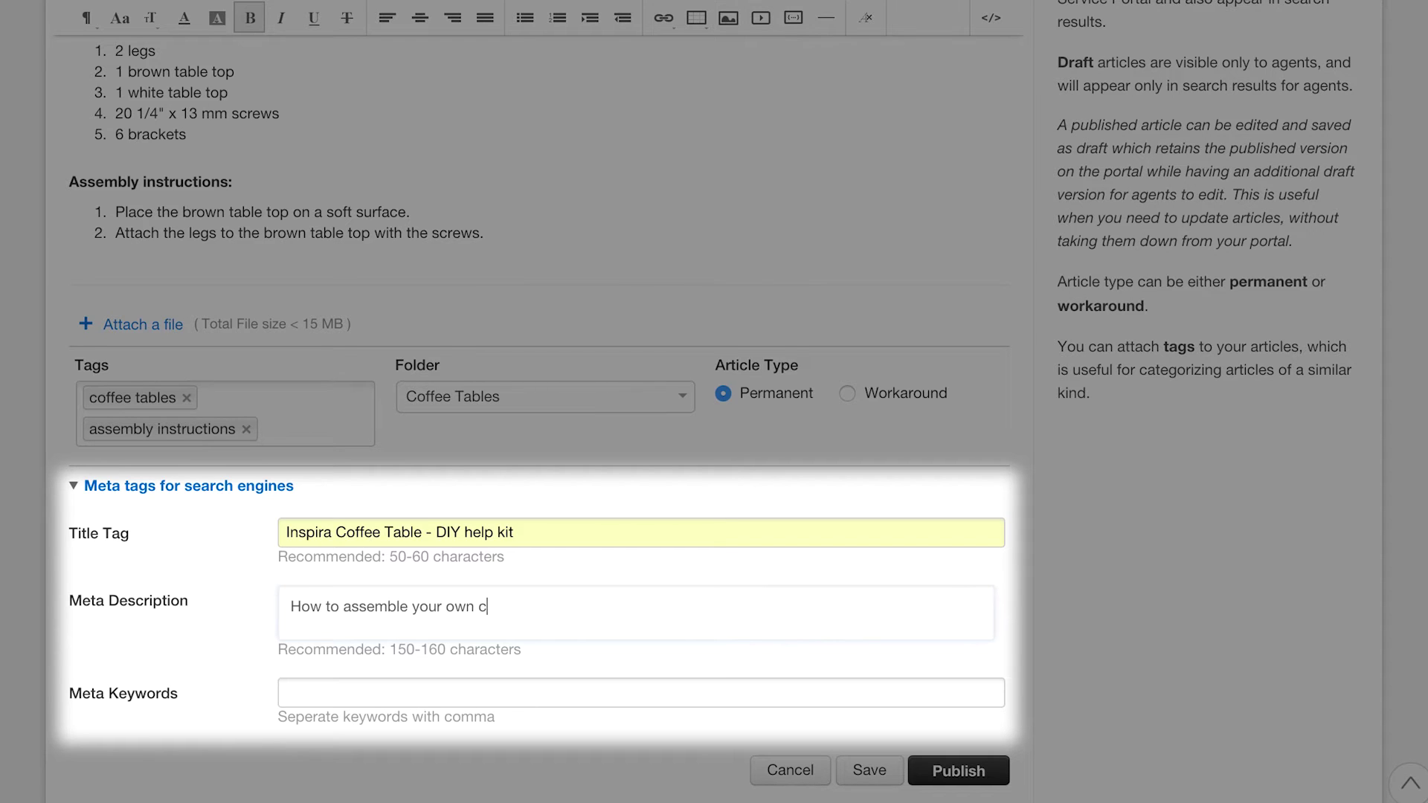
text(offee table for your living room.)
click(345, 682)
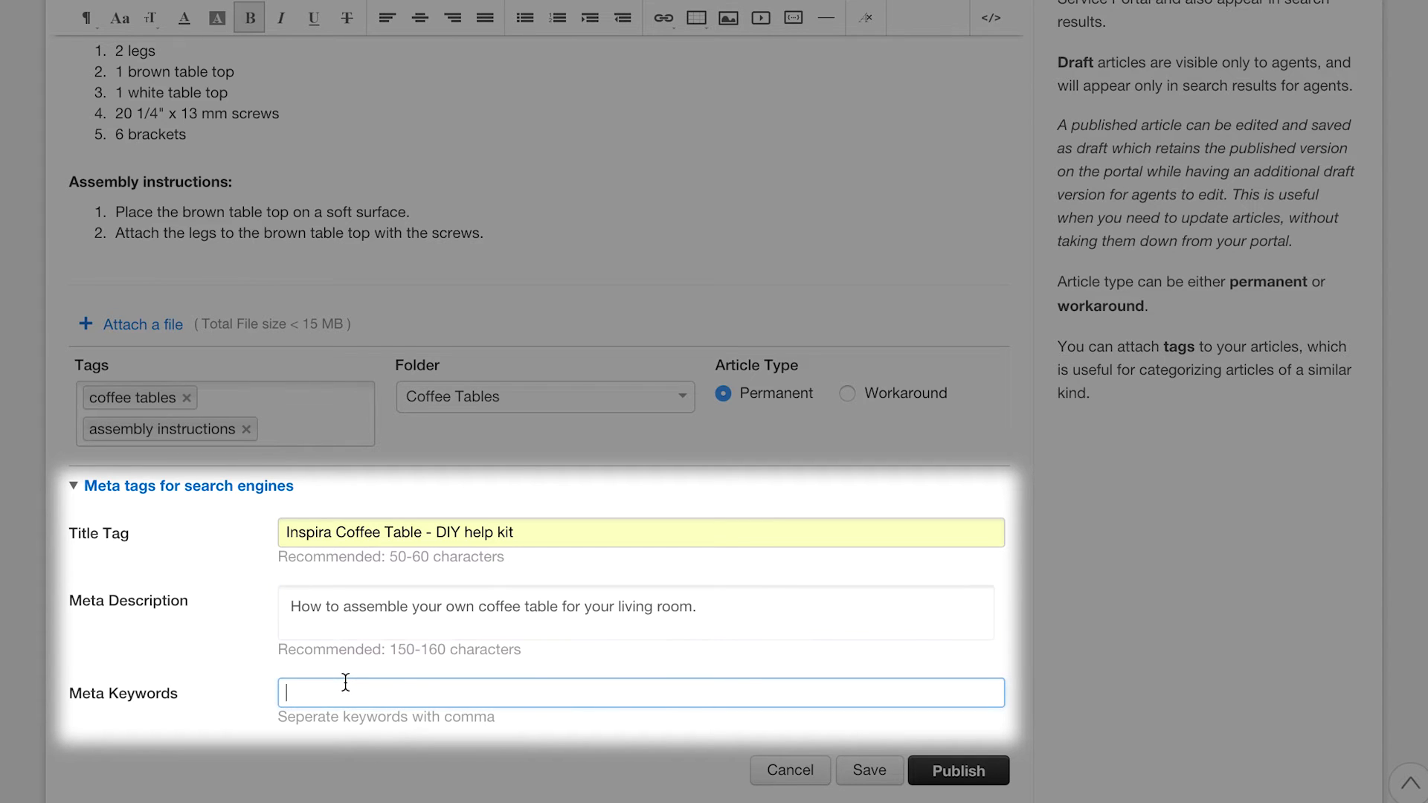
text(inspira, coffee tables, DIY, assembly instru)
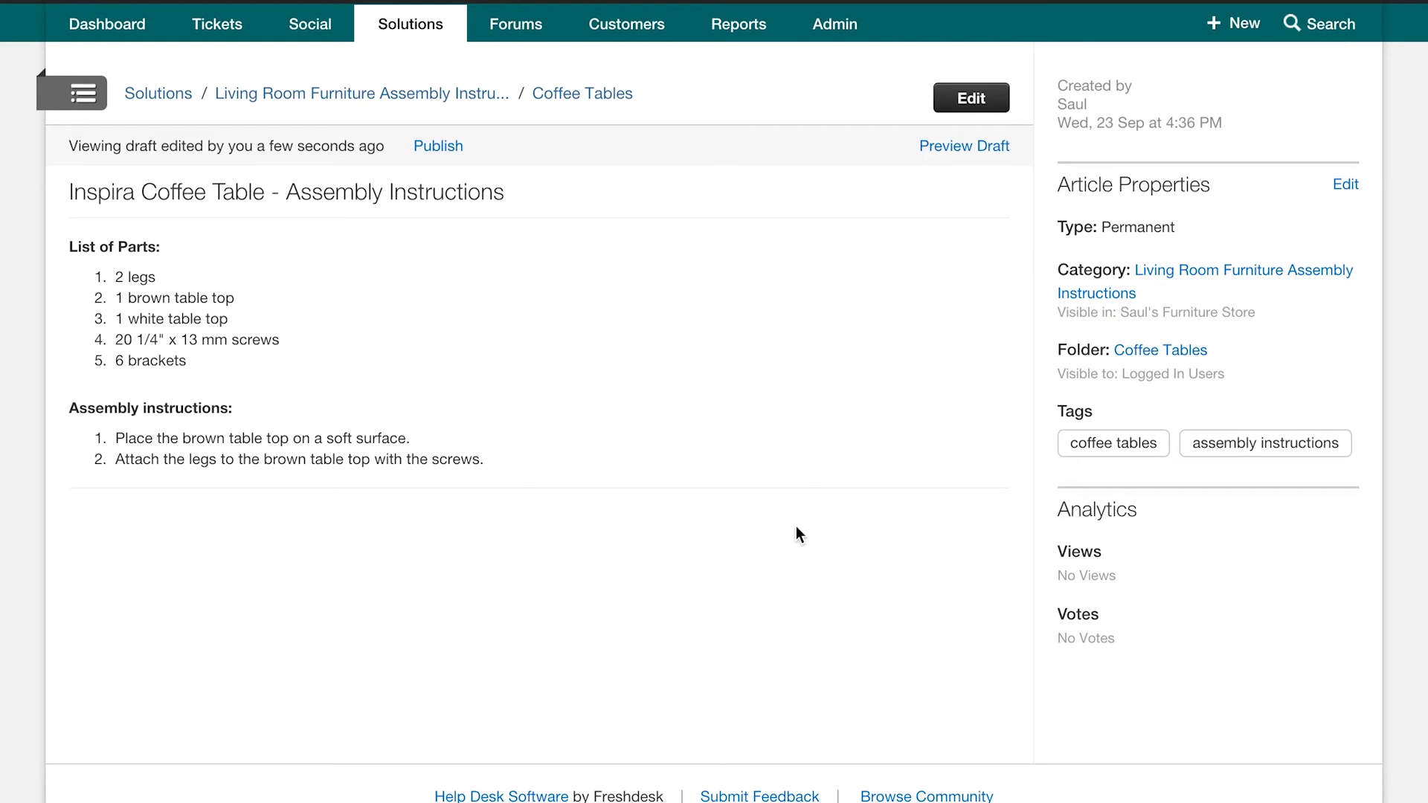
Show all draft articles, then narrow the list to My Drafts.
click(88, 104)
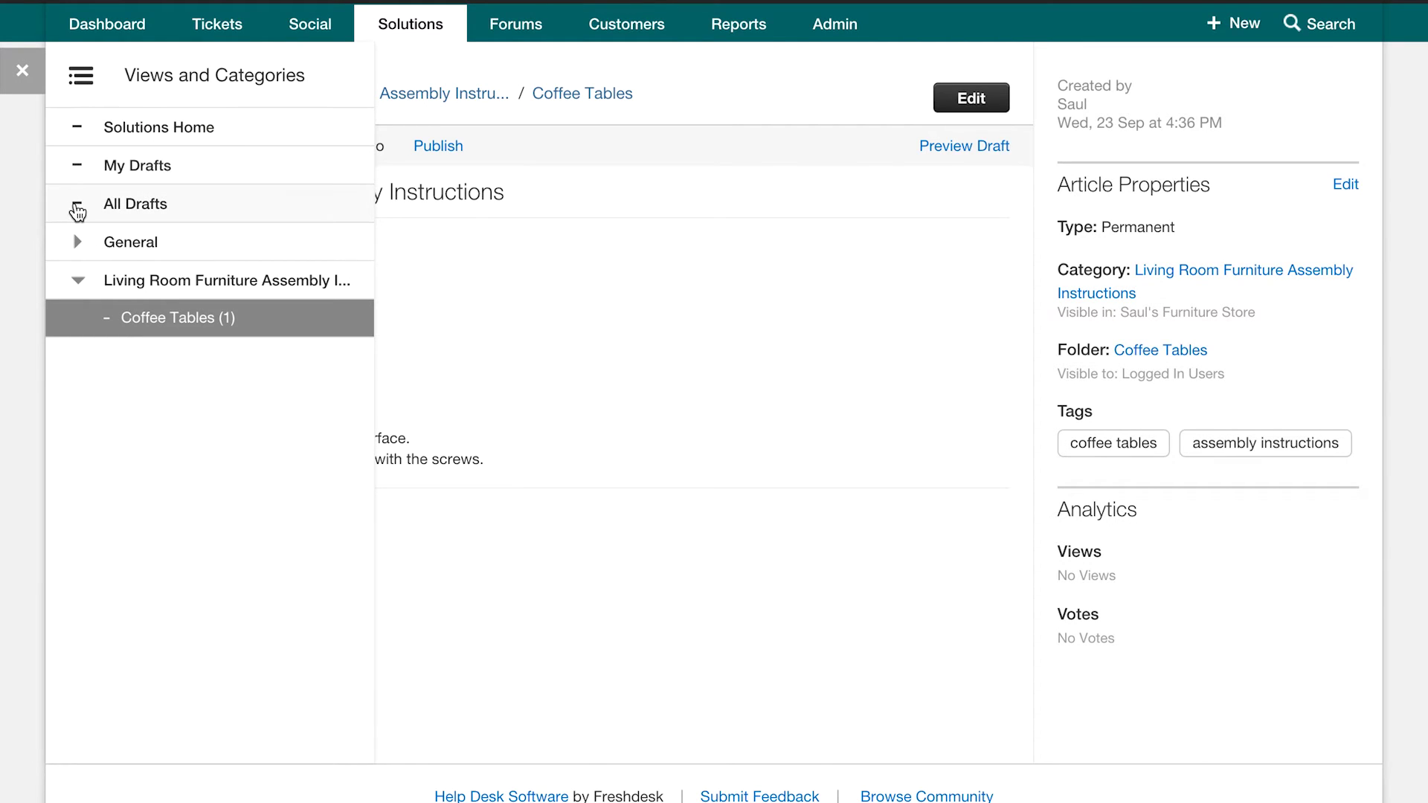
click(78, 212)
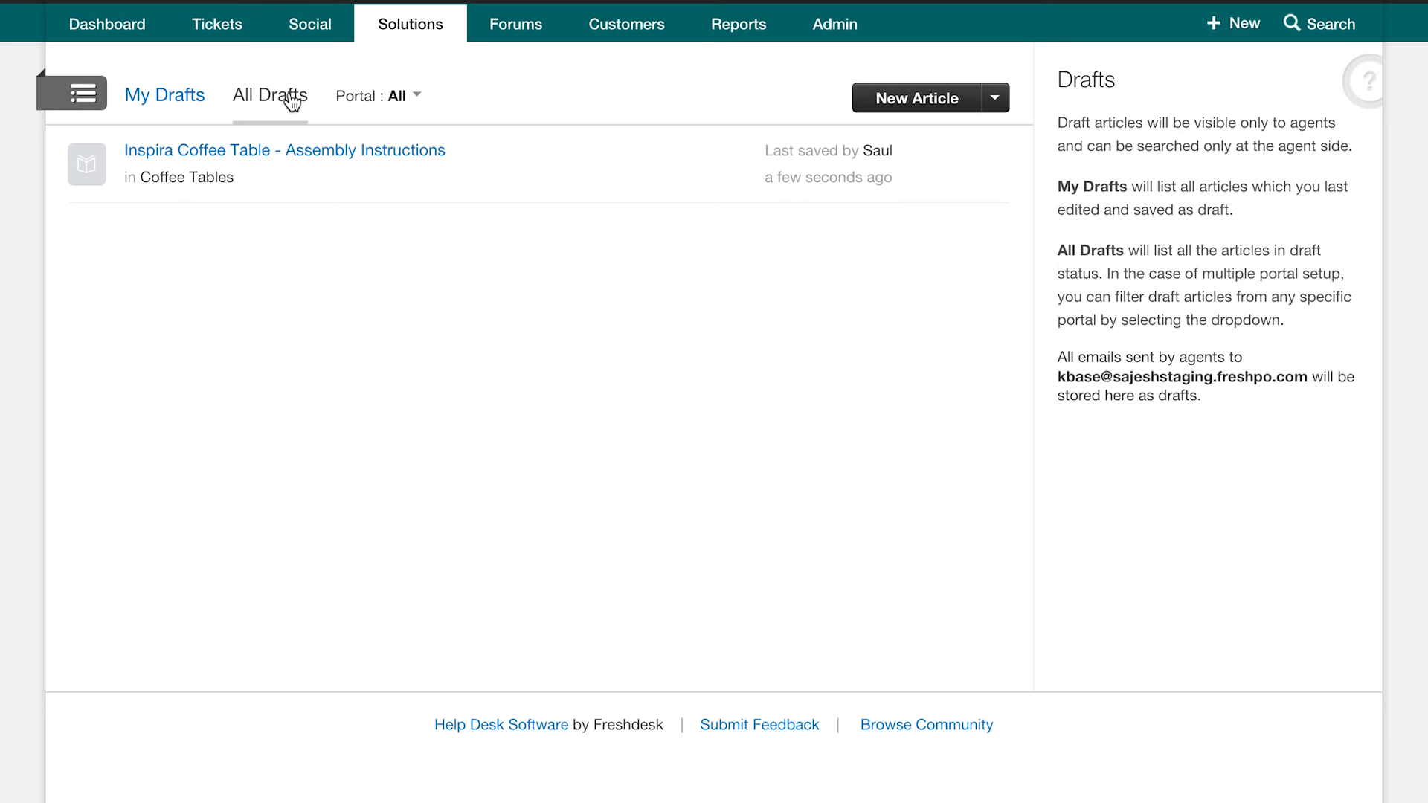
click(177, 111)
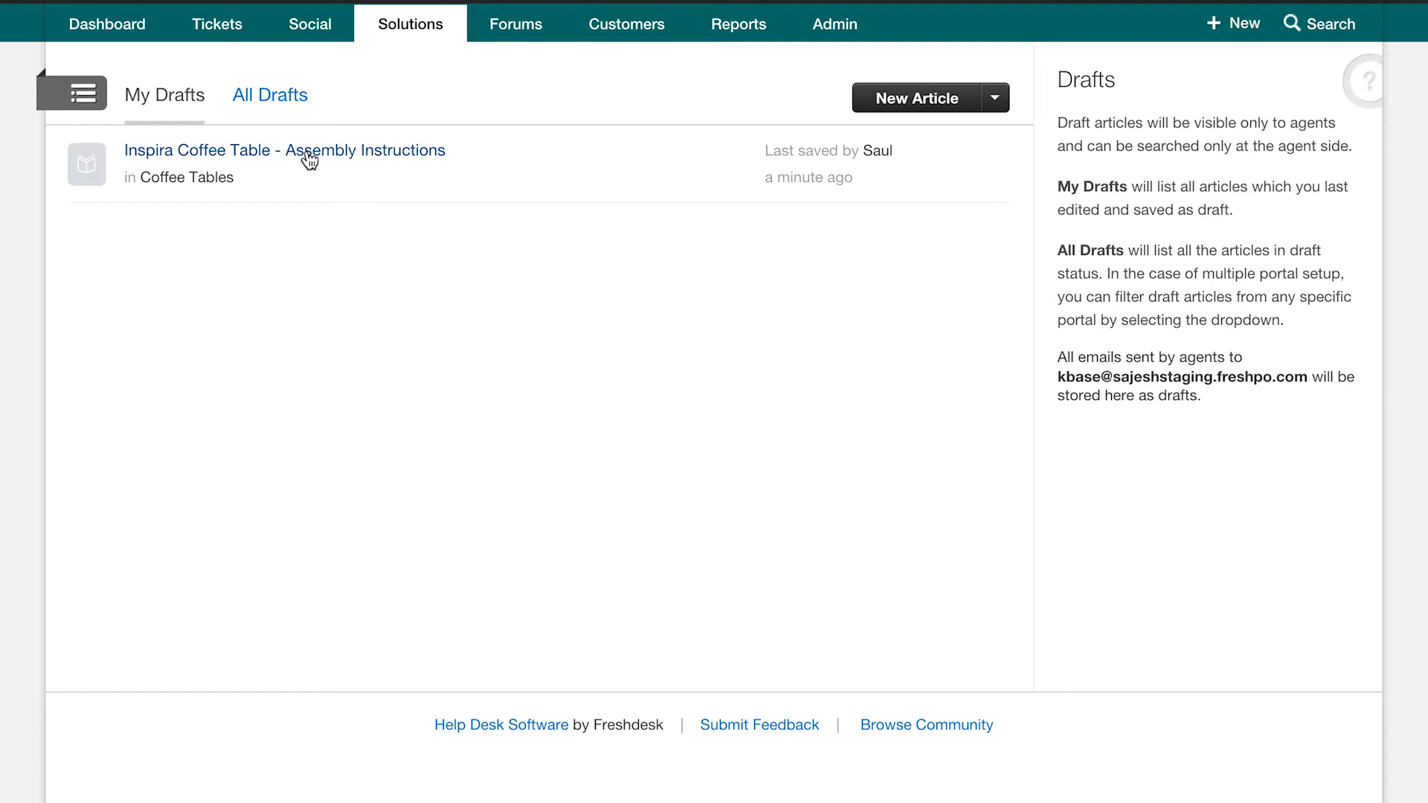
Open the Inspira Coffee Table draft and end step 2 with 'as seen below.' plus a new line.
click(308, 156)
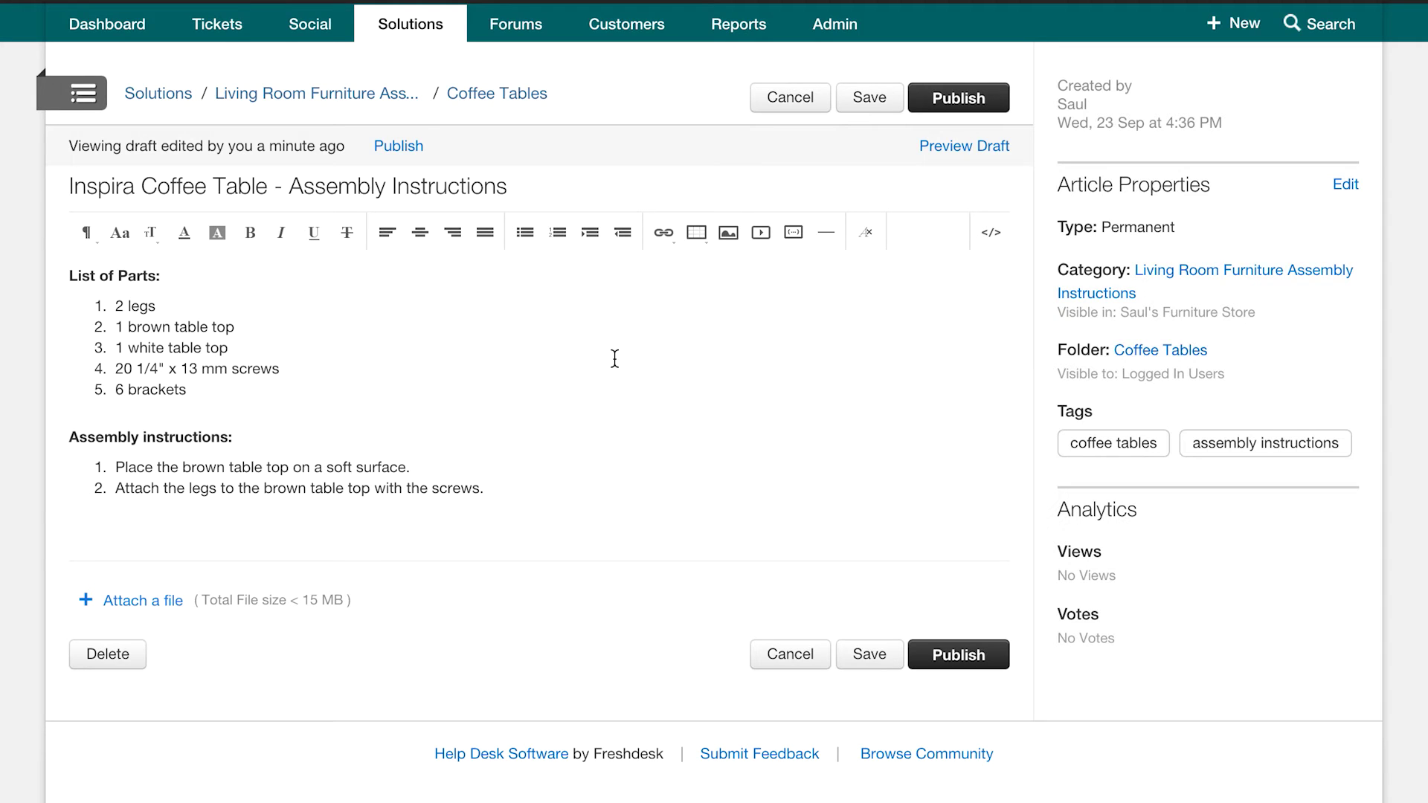
click(525, 486)
text(as seen below.)
key(Return)
key(Return)
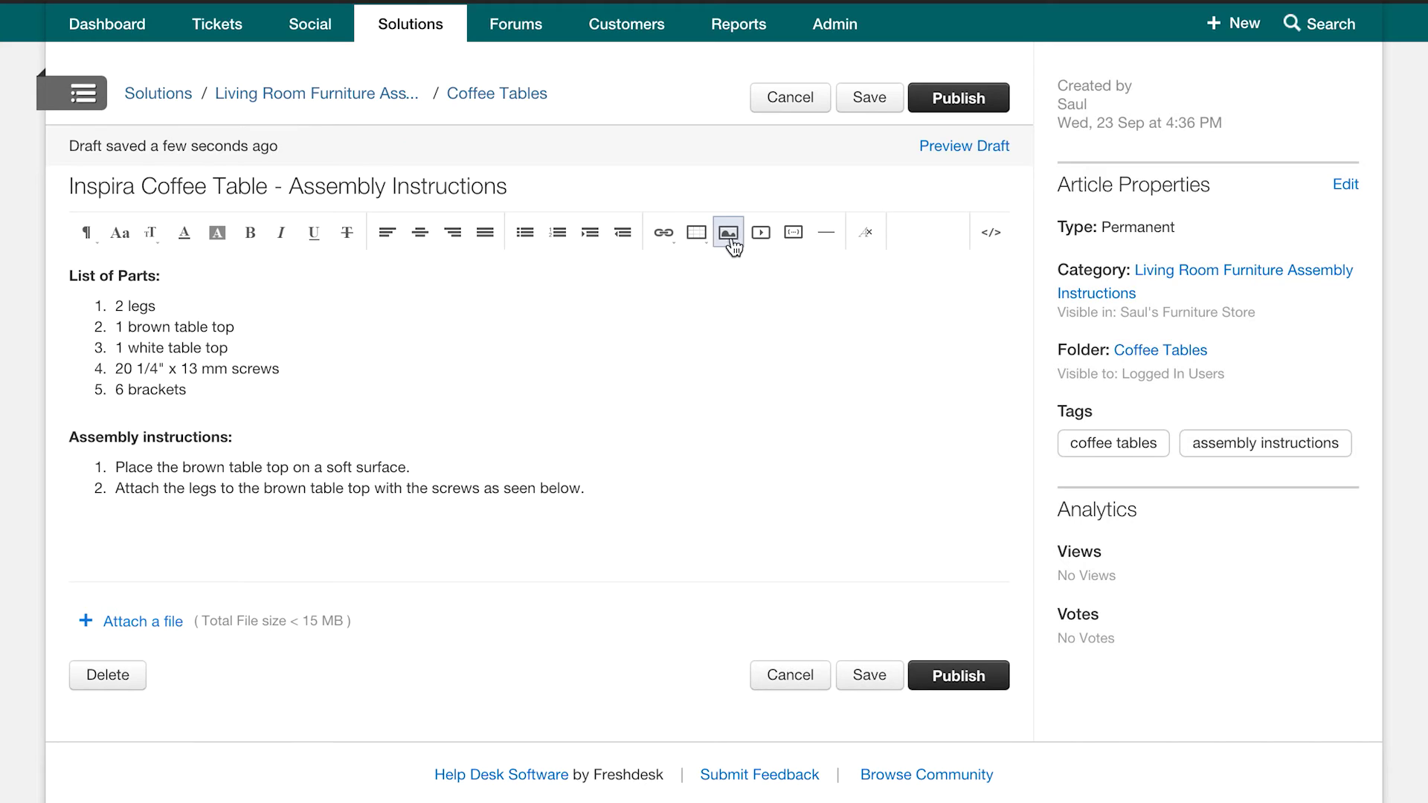
Upload Furniture Setup Drawing.jpg as an image beneath step 2.
click(728, 233)
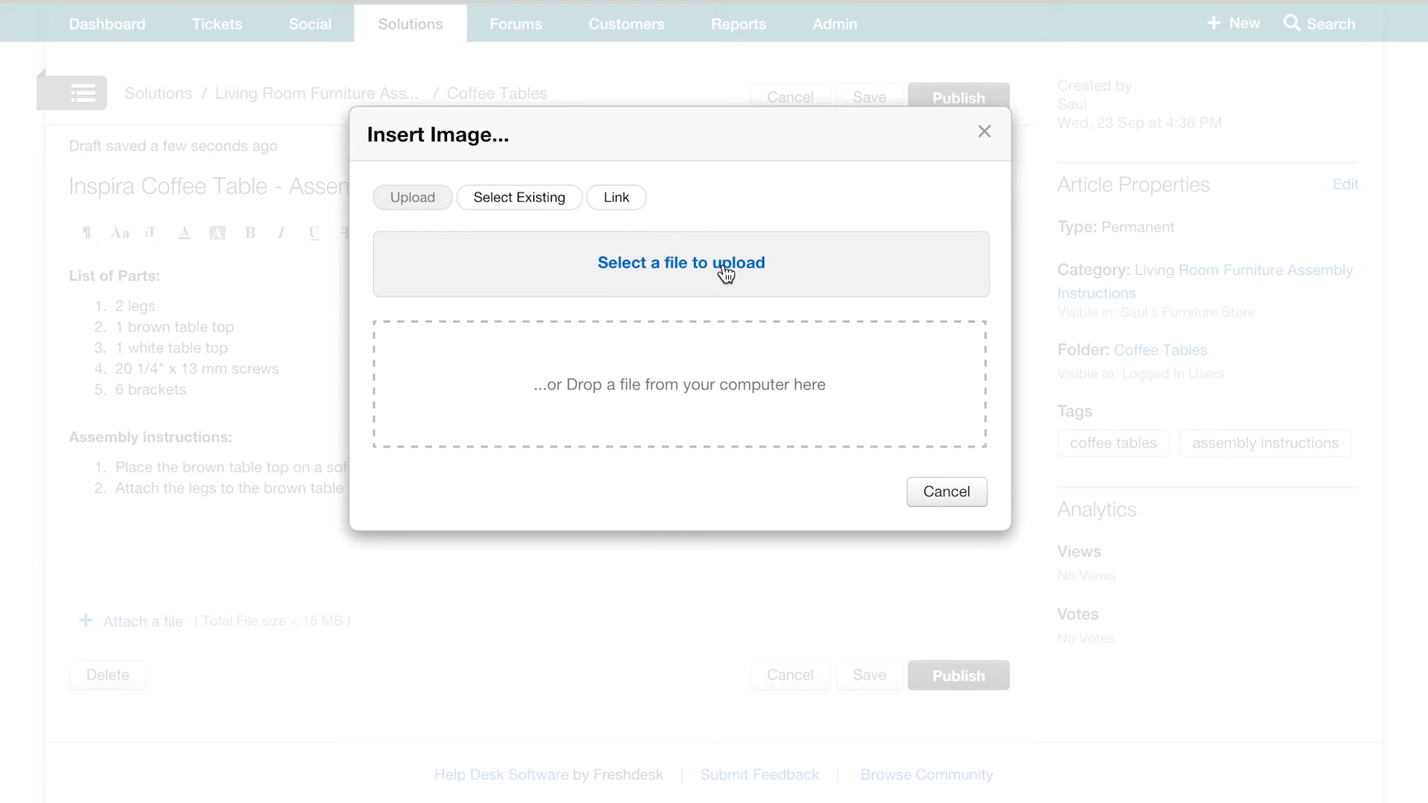
click(722, 268)
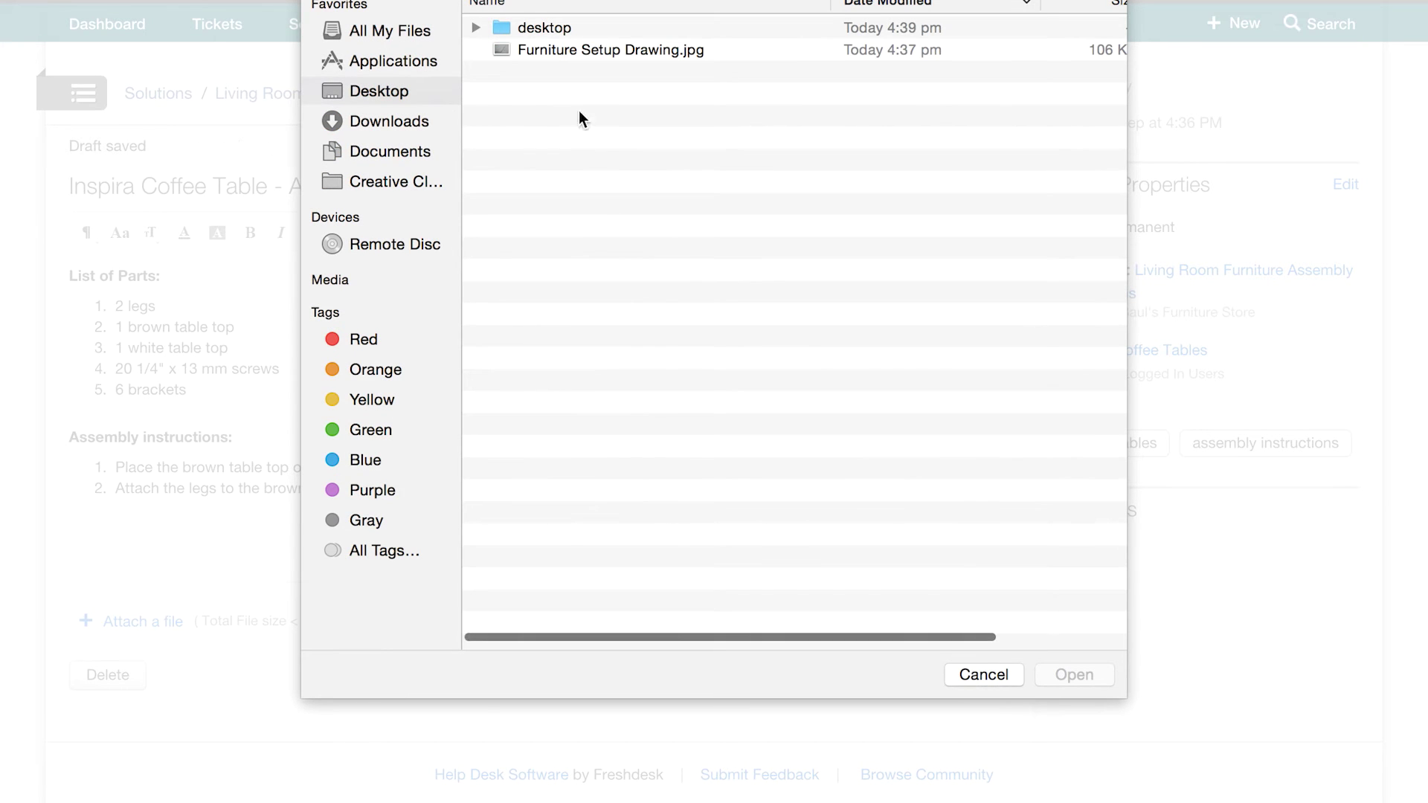
double_click(563, 48)
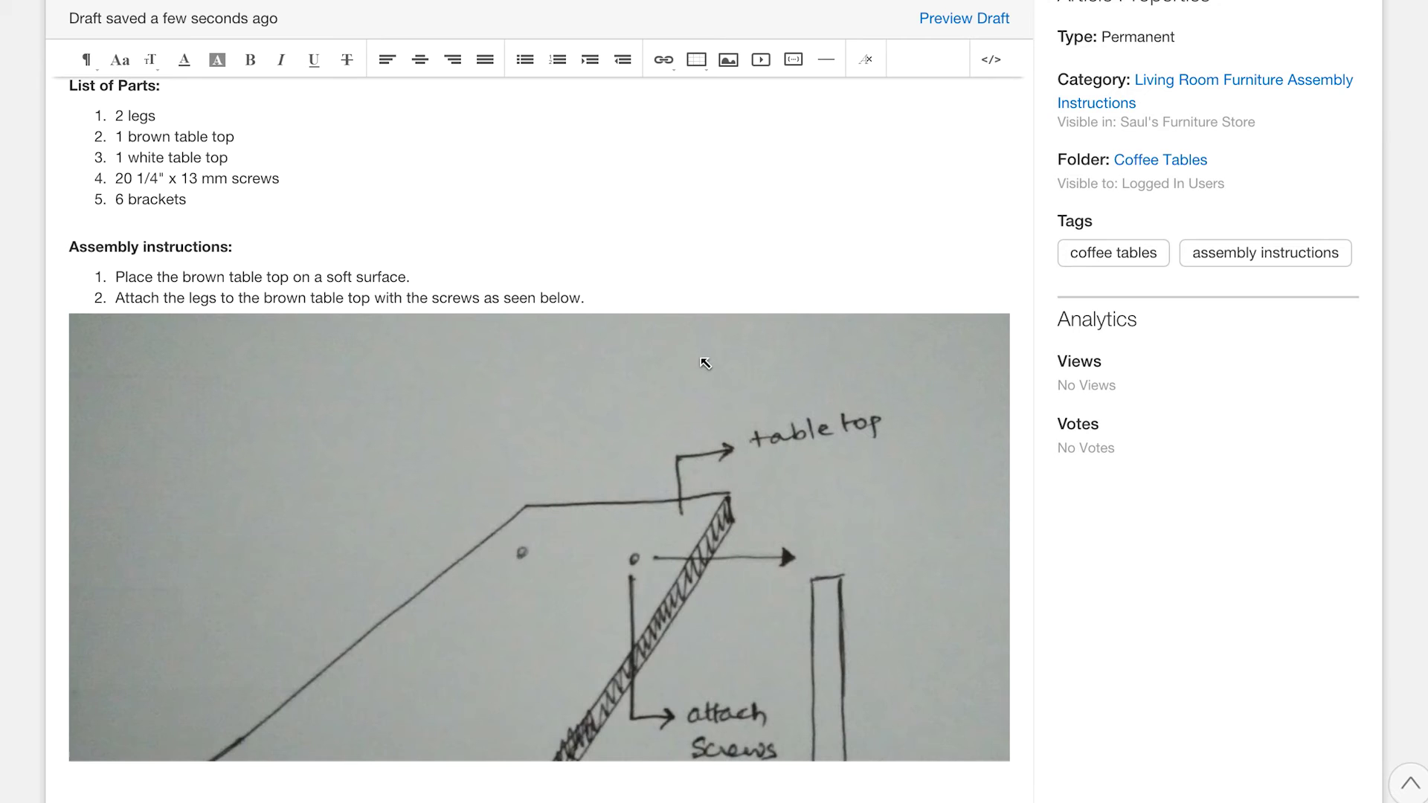
scroll(703, 360, down, 7)
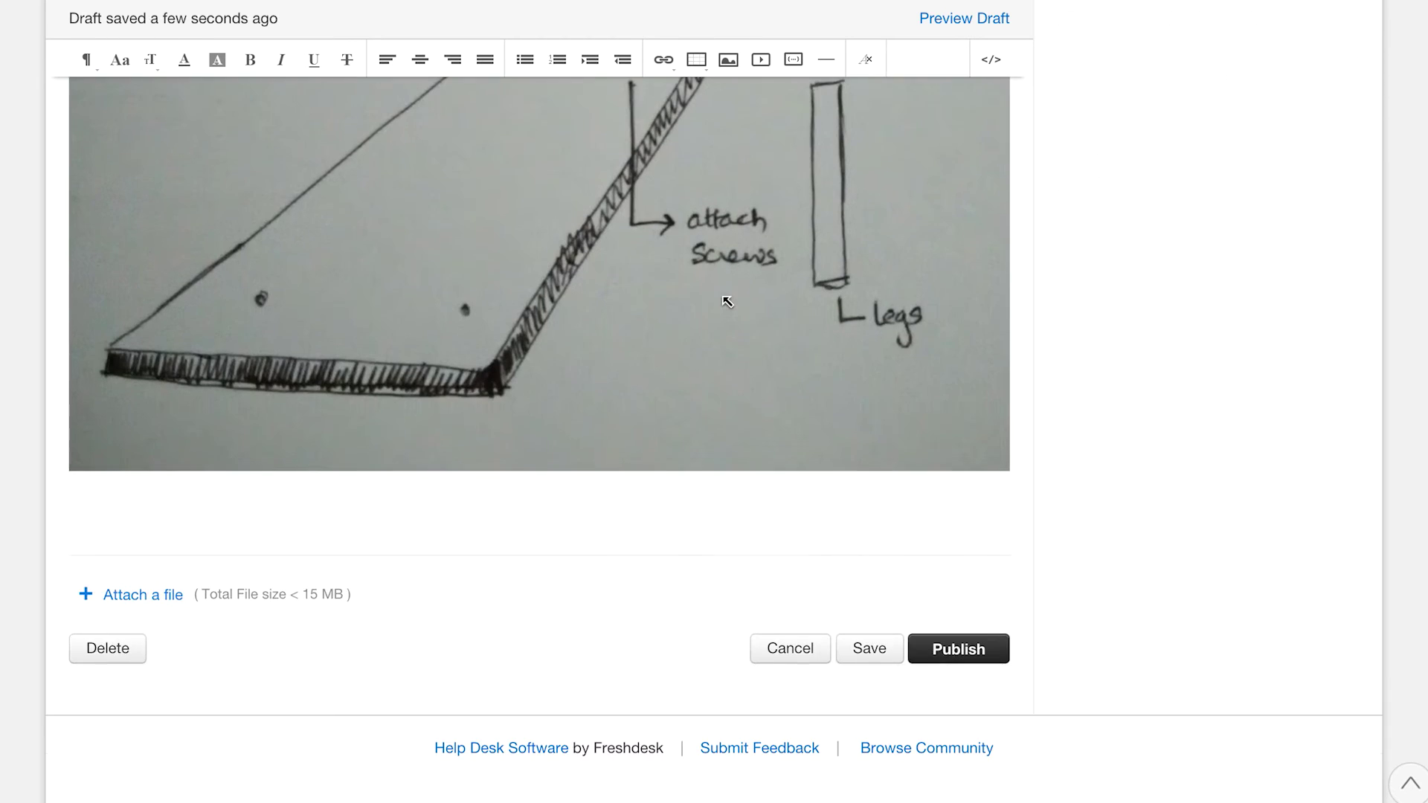
scroll(809, 497, up, 10)
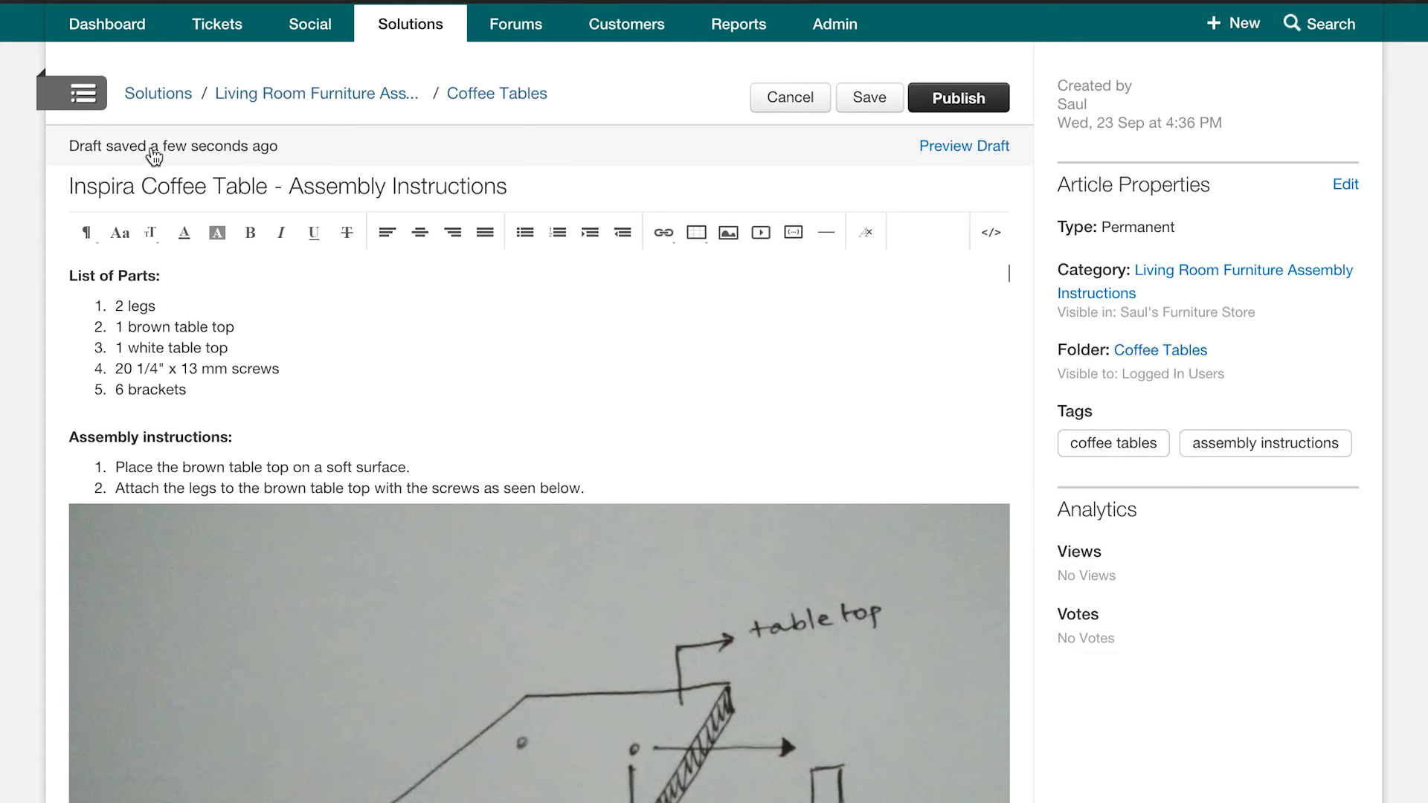
mouse_move(158, 156)
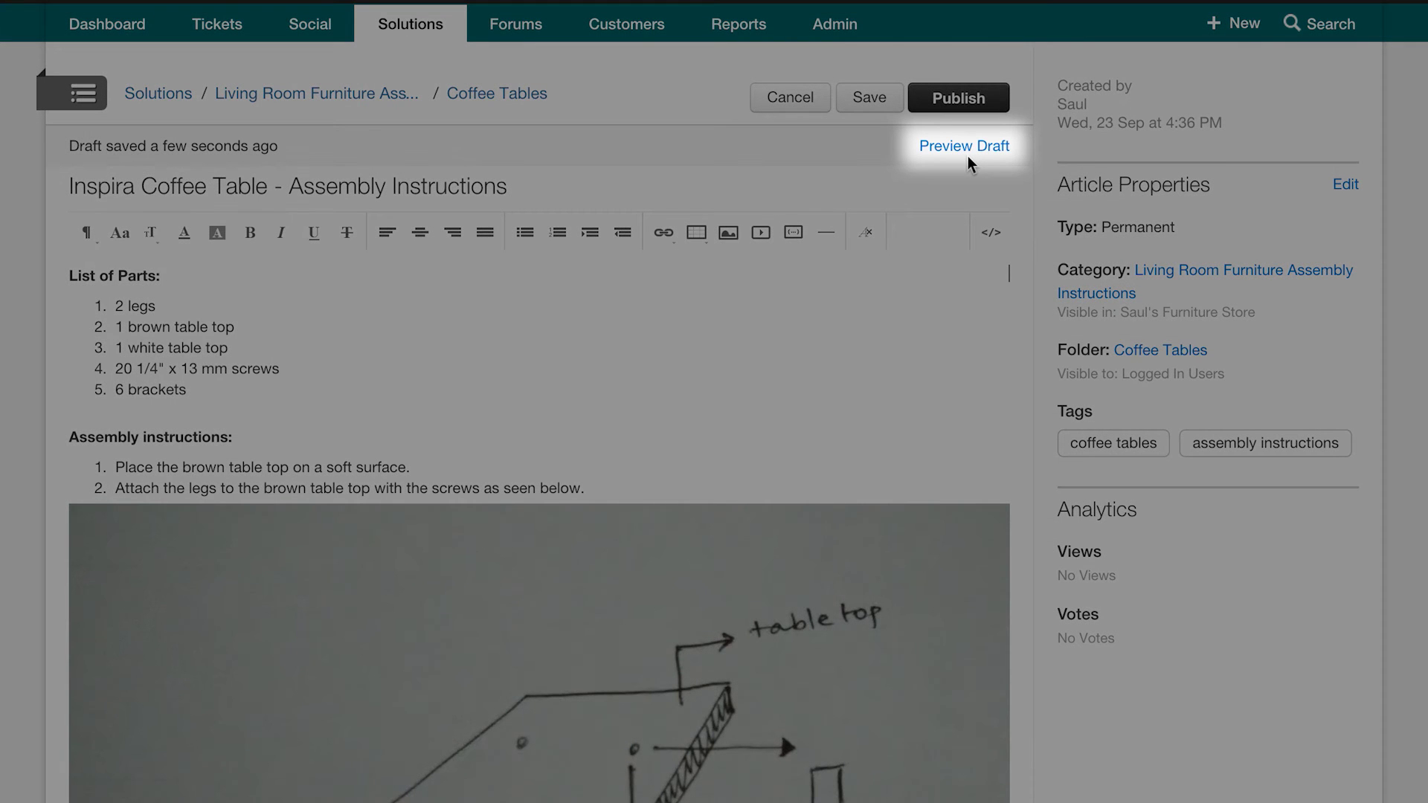
click(965, 146)
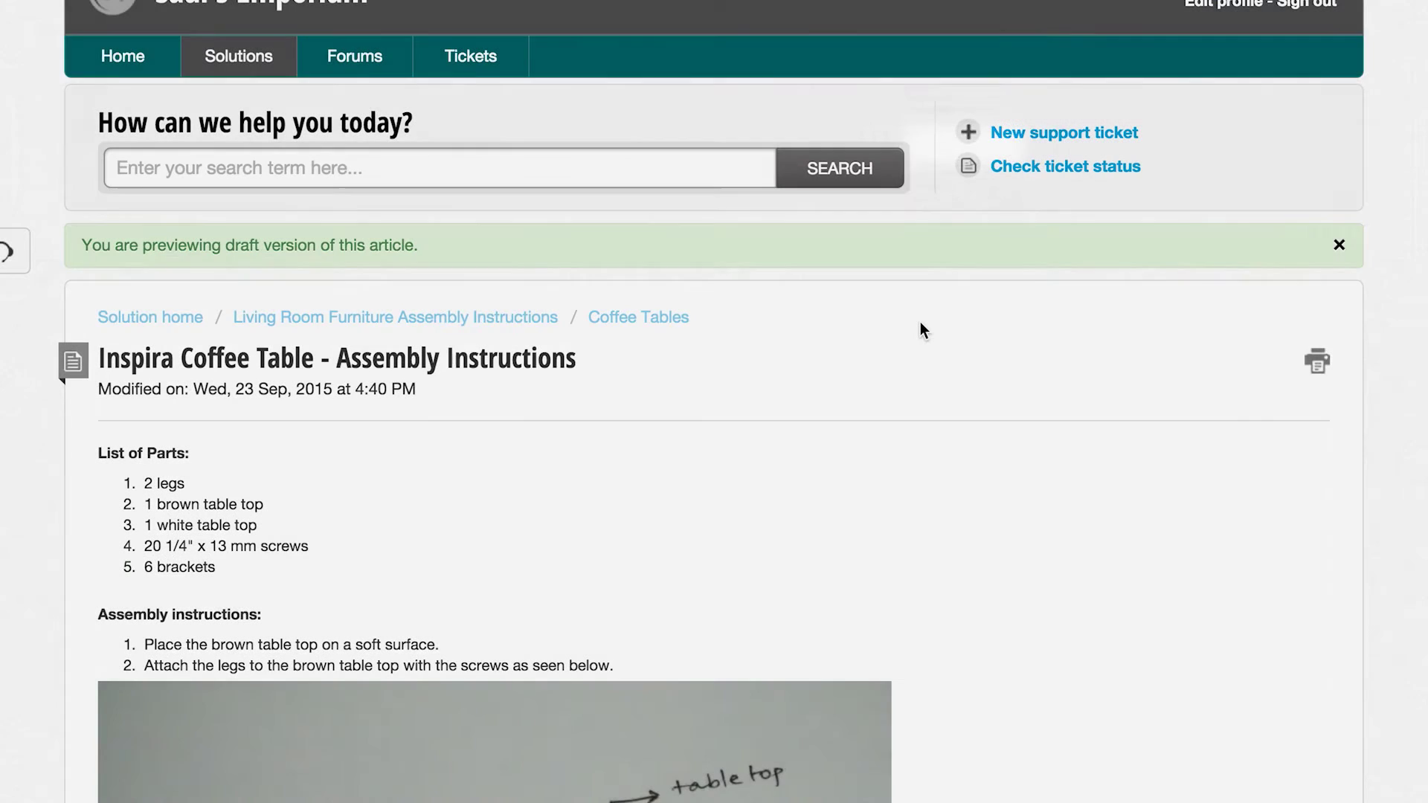
scroll(921, 321, down, 8)
scroll(920, 323, up, 9)
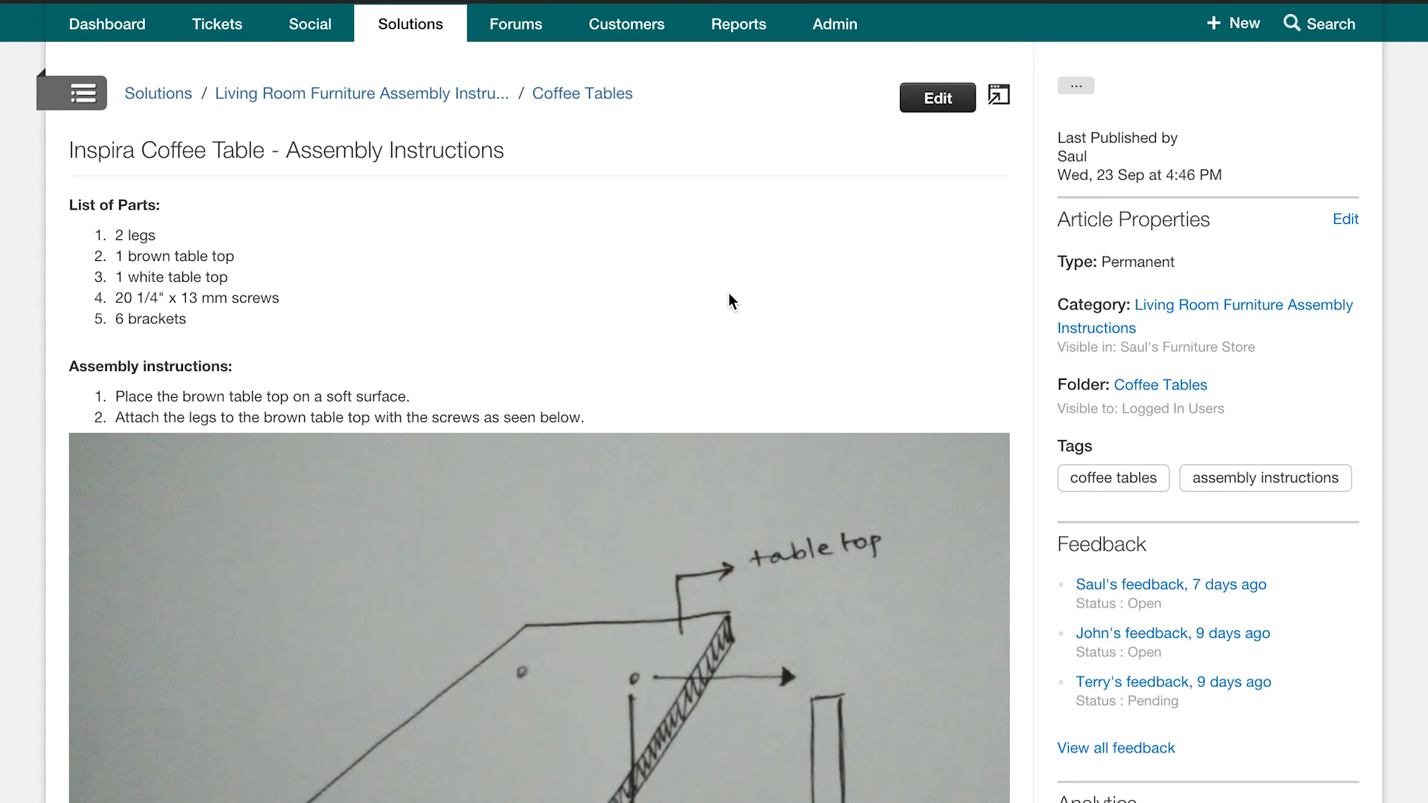
Check who disliked the article in its votes, then open the second feedback ticket.
scroll(989, 262, down, 6)
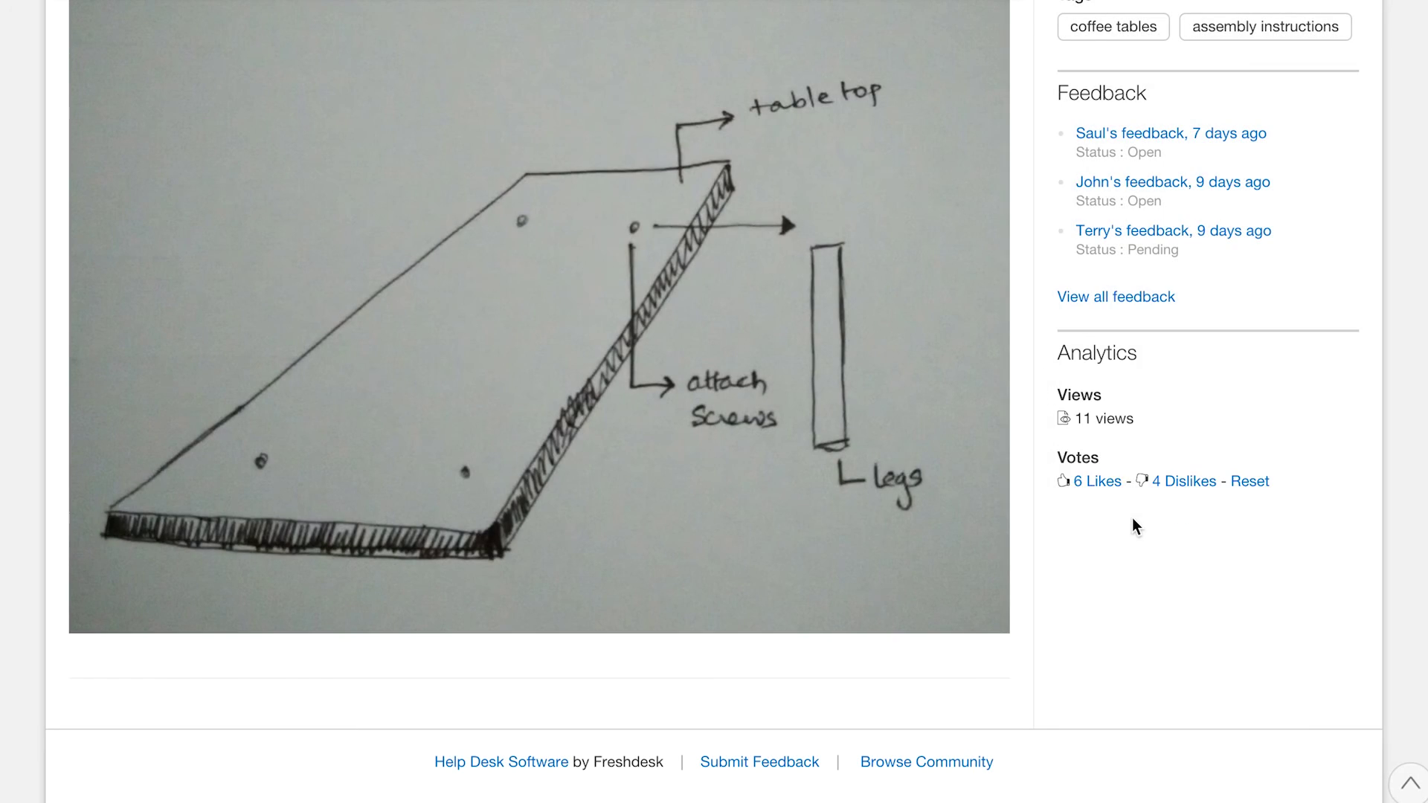
click(1173, 489)
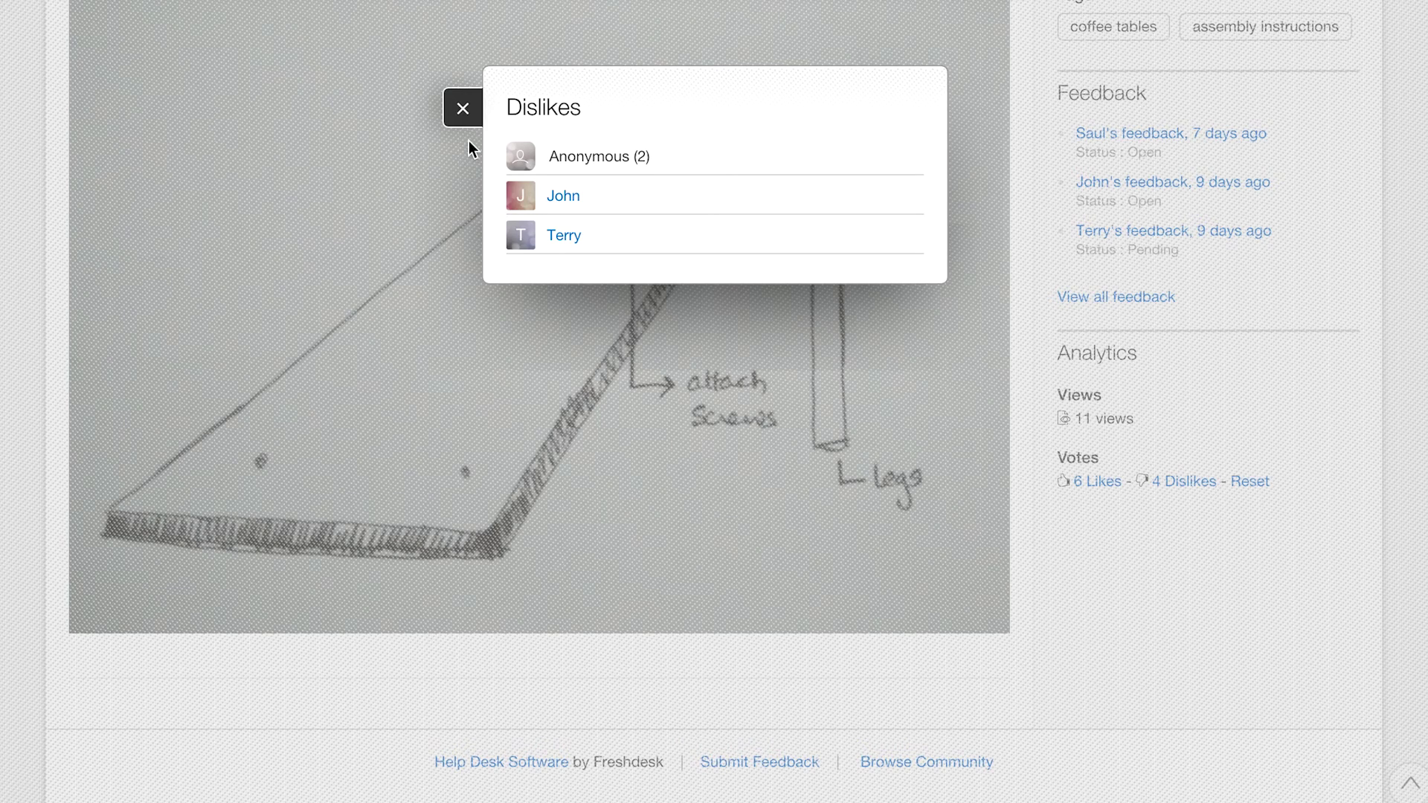
click(464, 113)
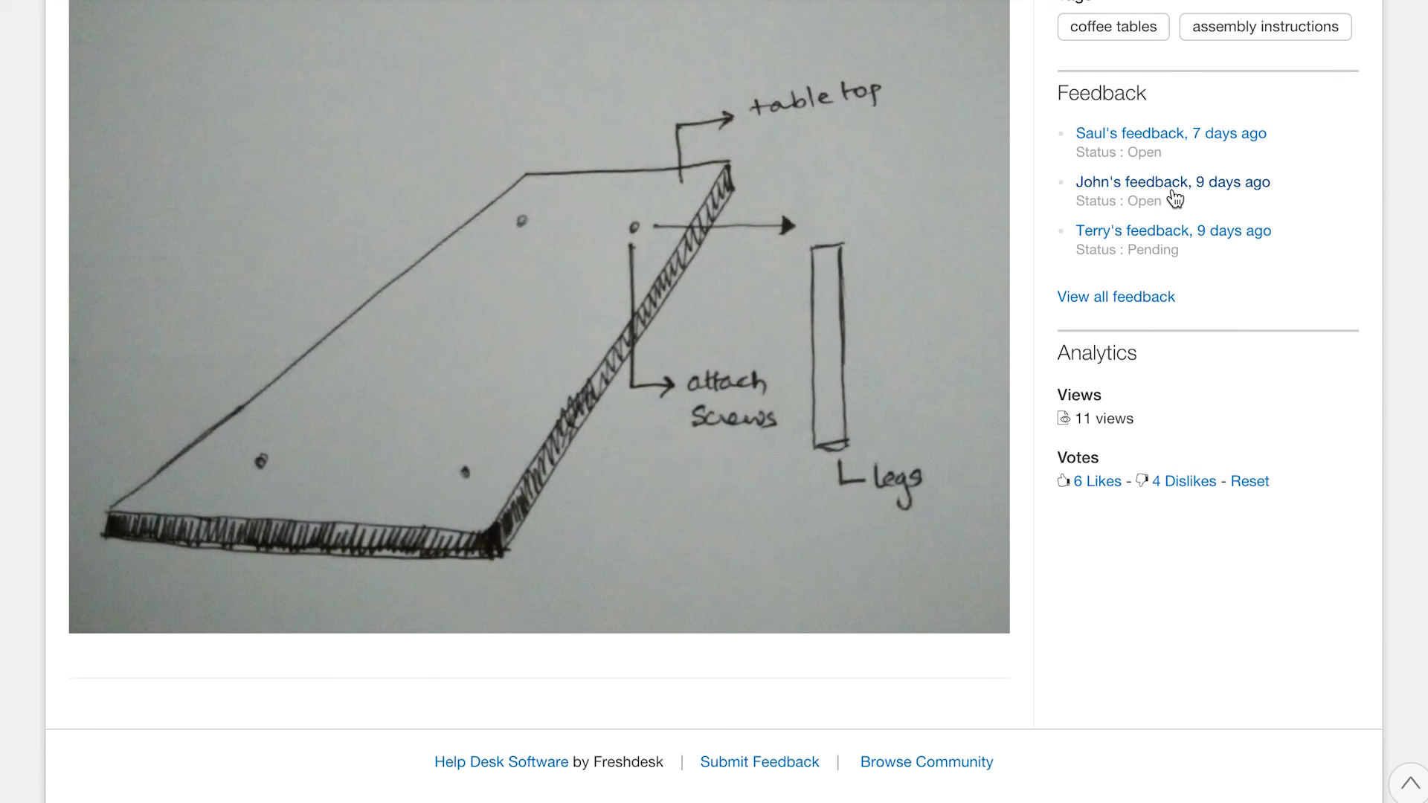
click(1171, 182)
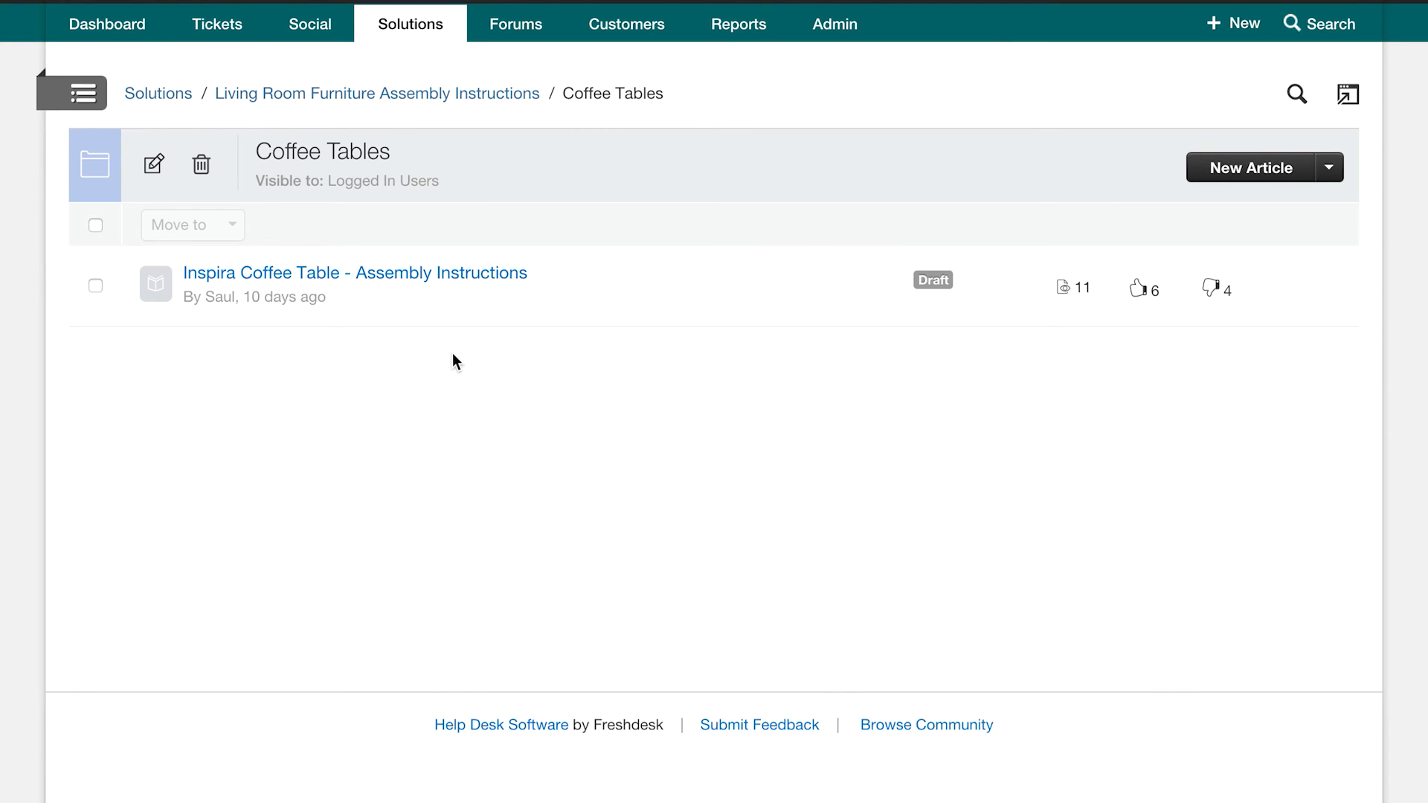
Open the Inspira Coffee Table article and pick a different author under Article Properties.
click(439, 275)
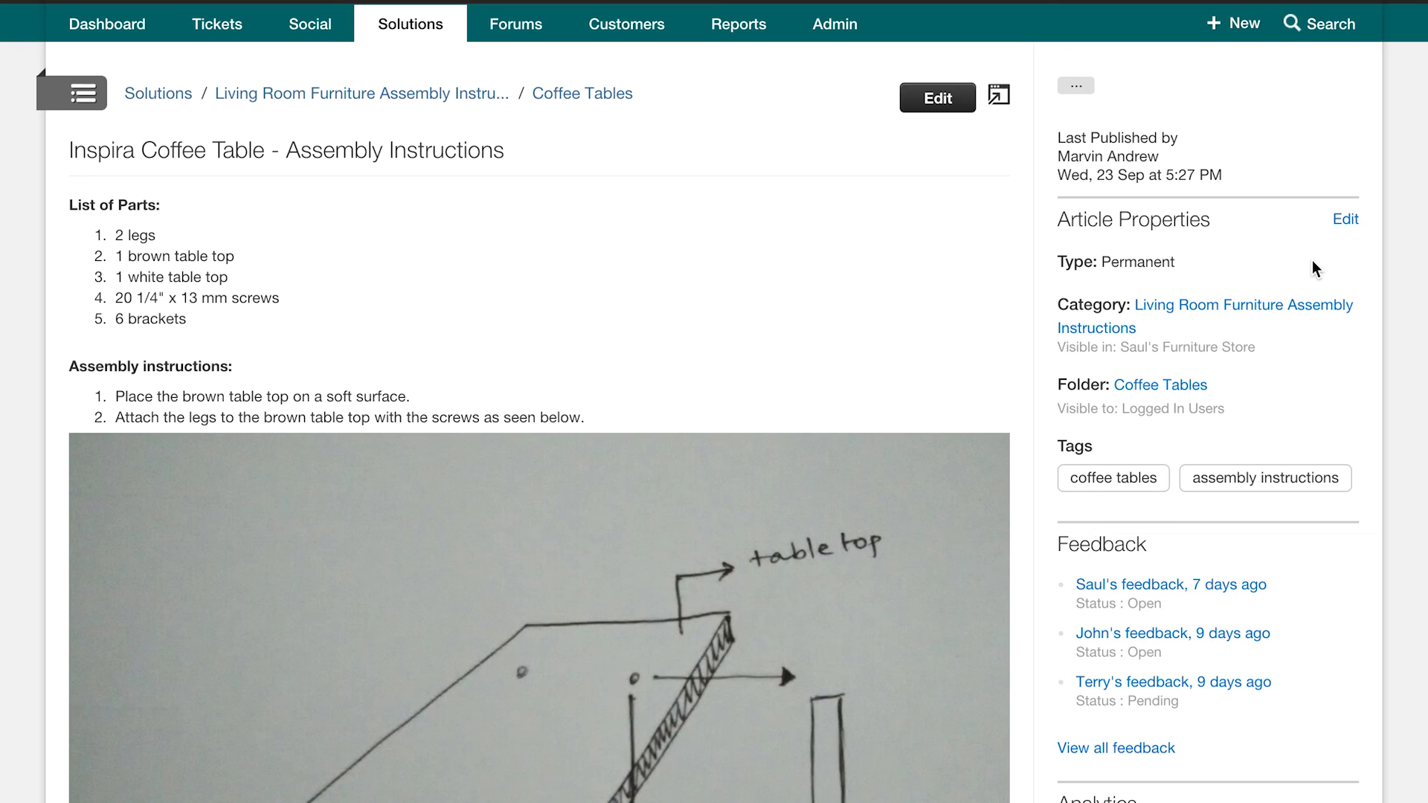
click(1347, 217)
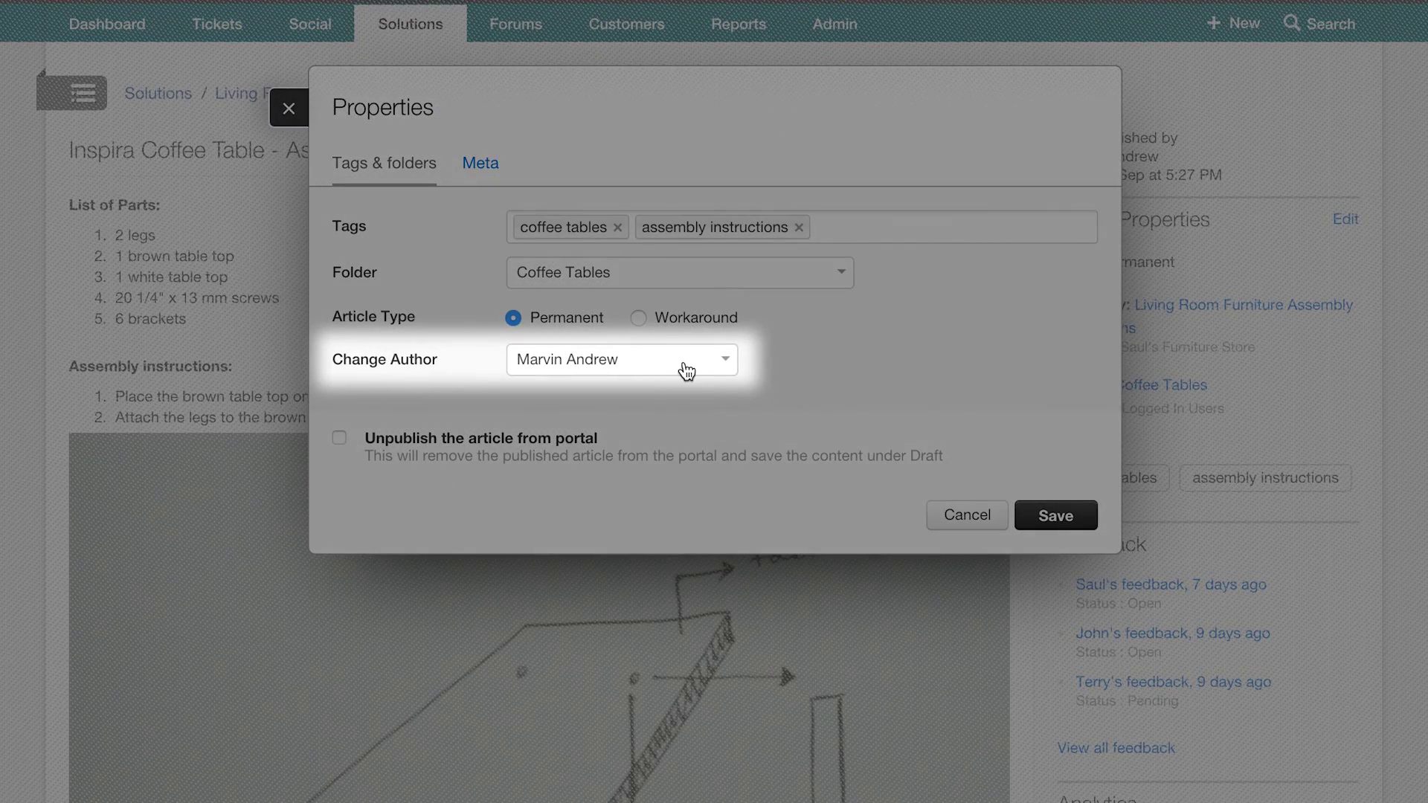
click(685, 370)
click(543, 475)
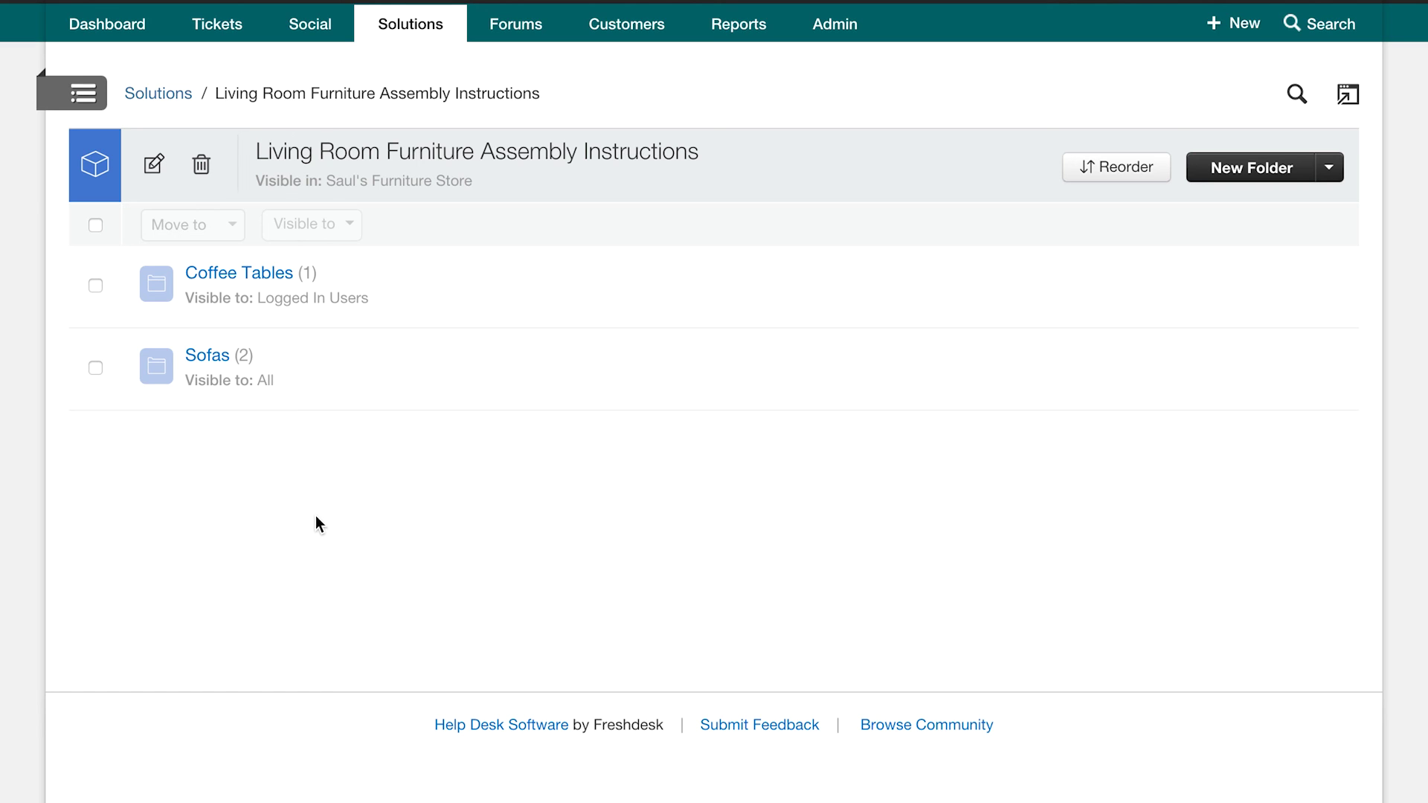
Select the Sofas and Coffee Tables folders and review their move and visibility options.
click(96, 368)
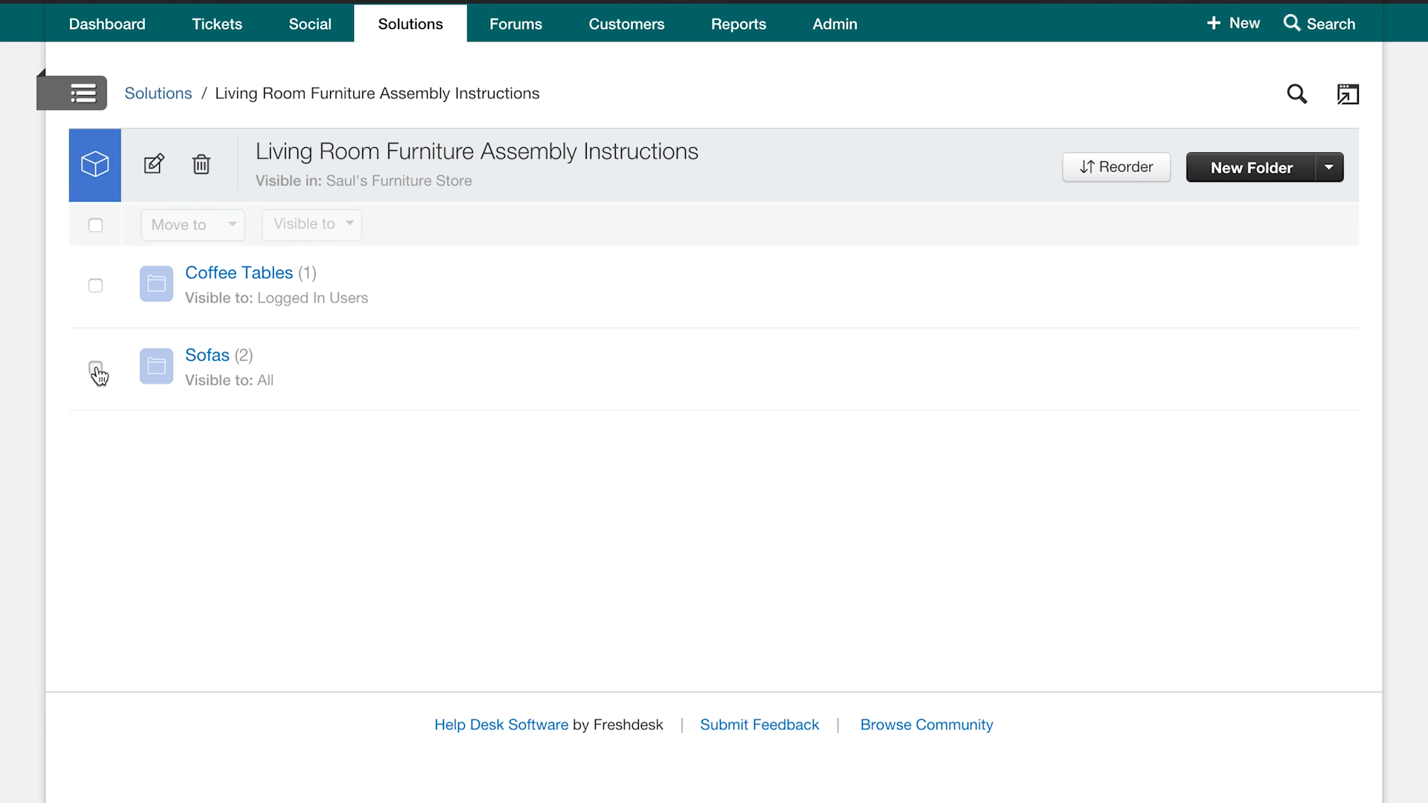
click(95, 286)
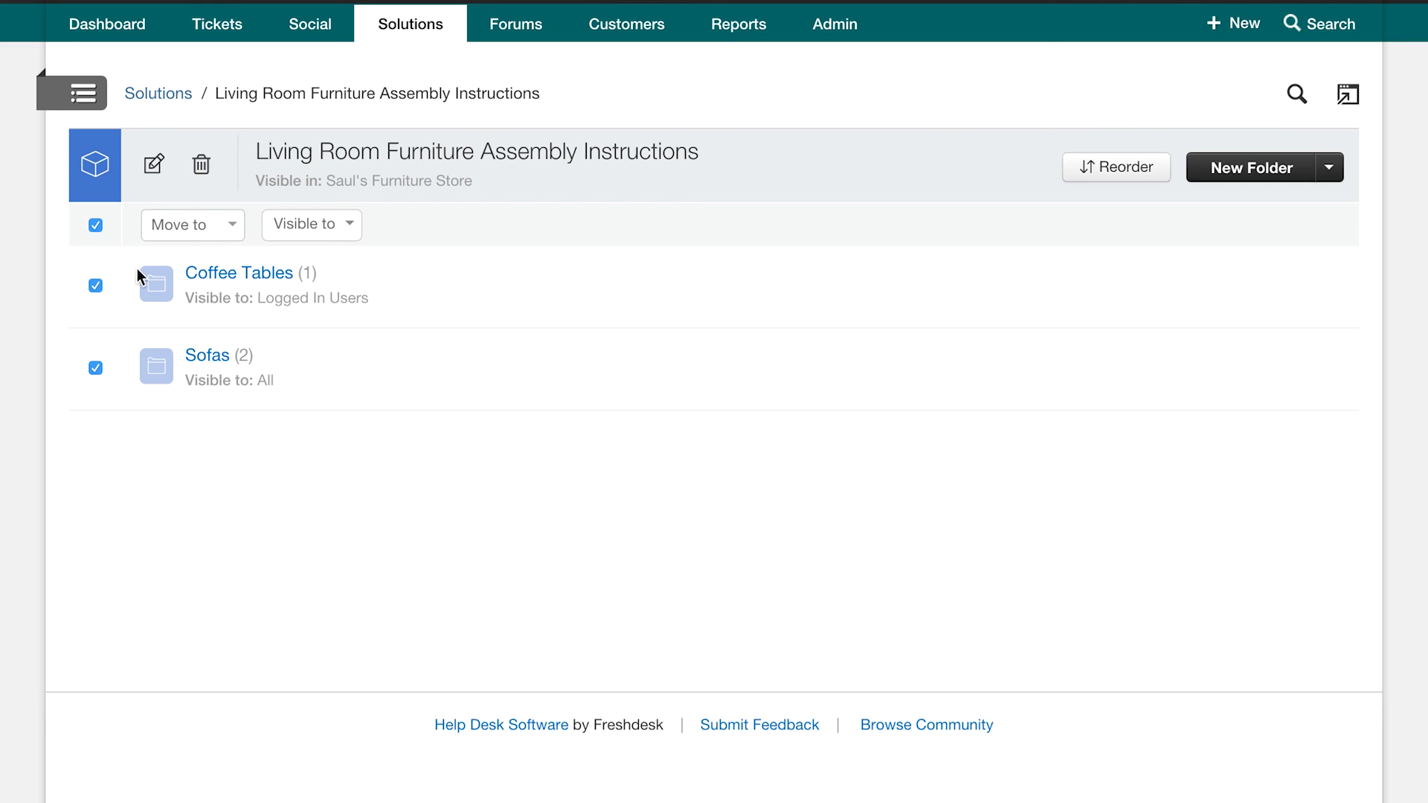
click(181, 226)
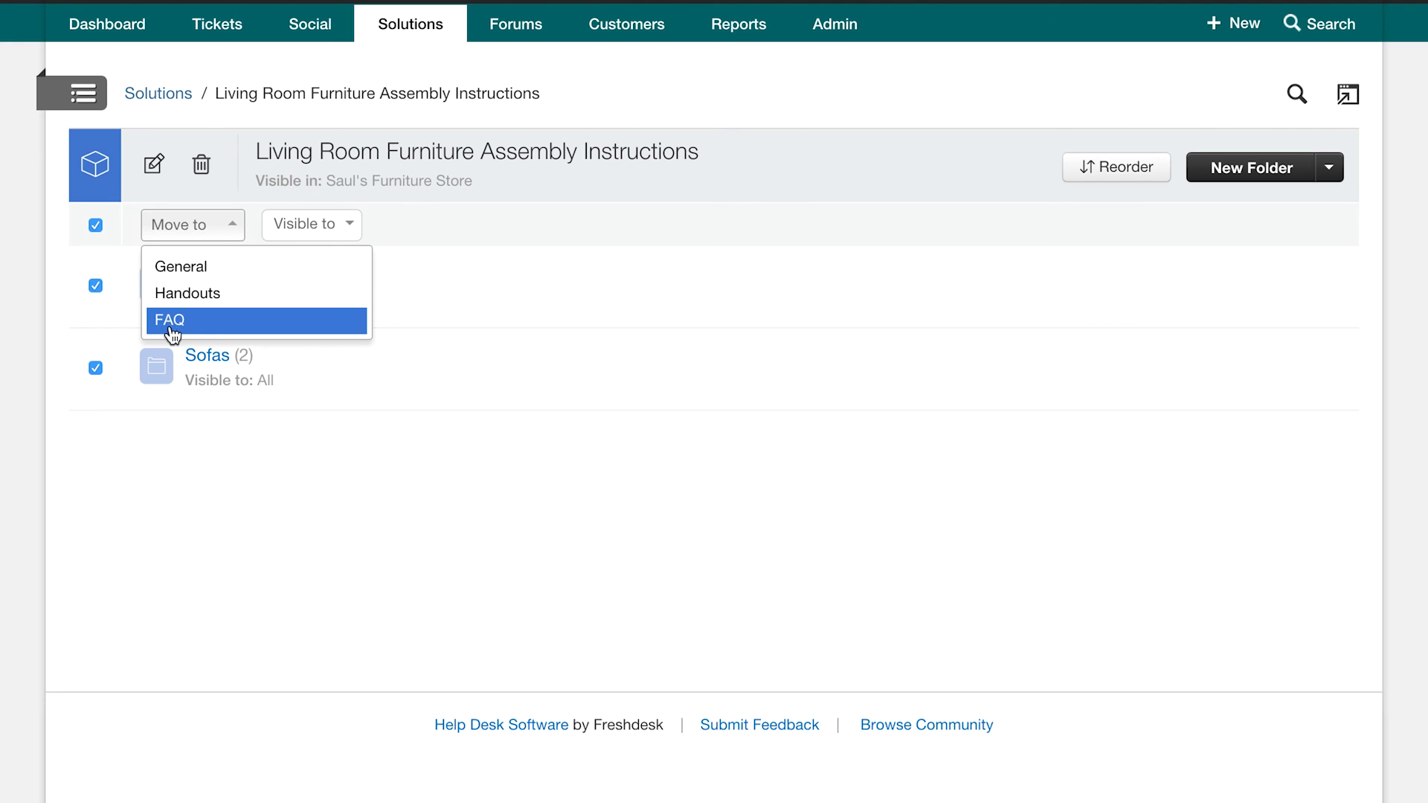
click(190, 233)
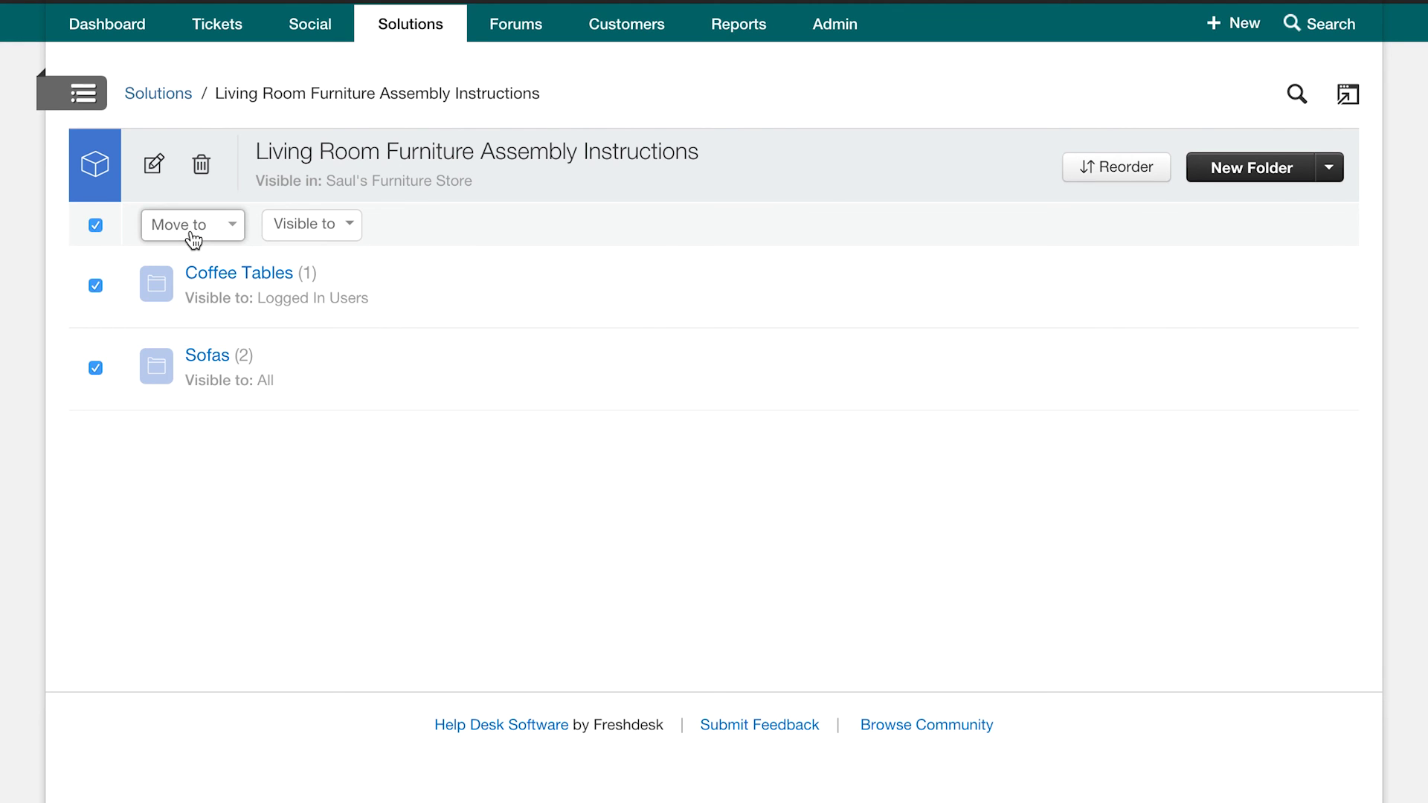
click(96, 288)
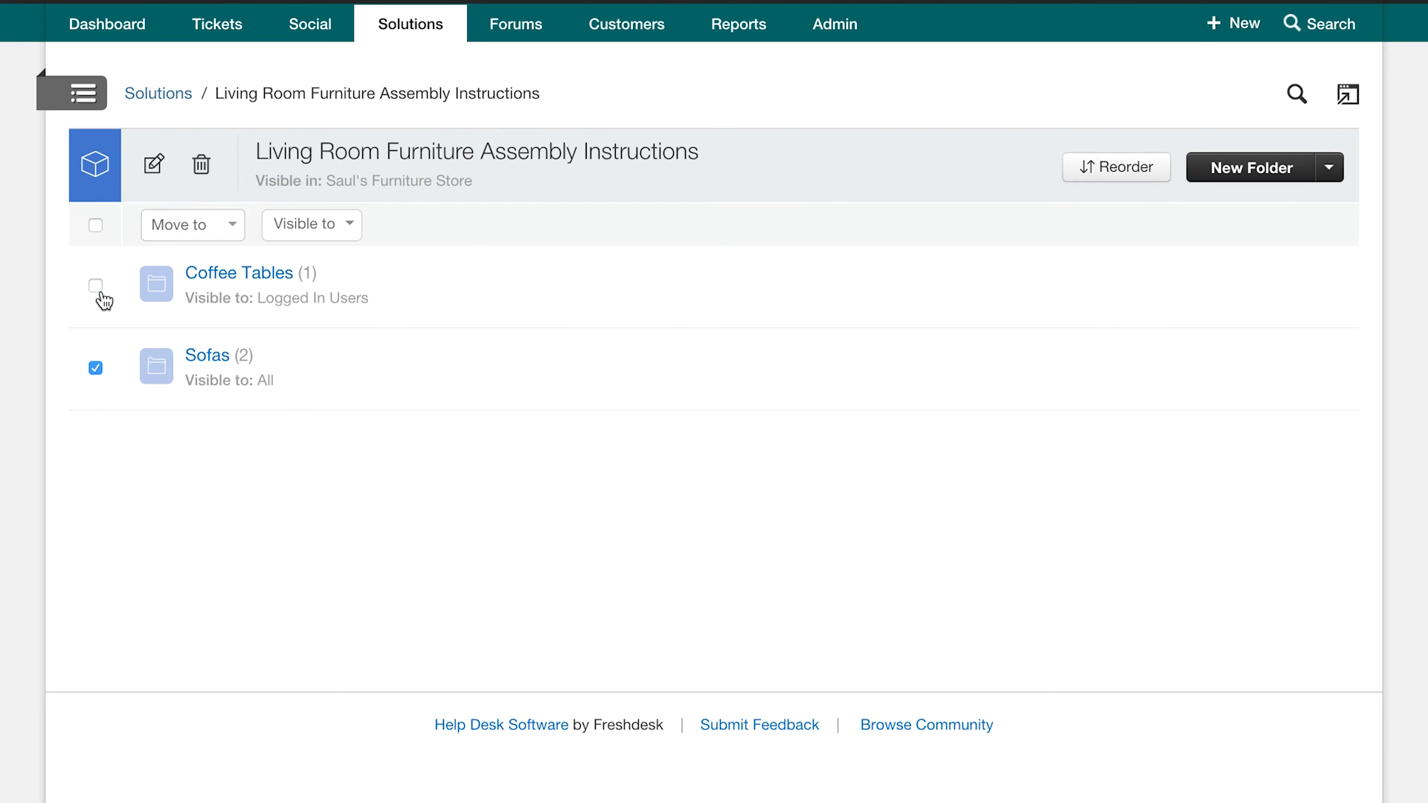
click(328, 231)
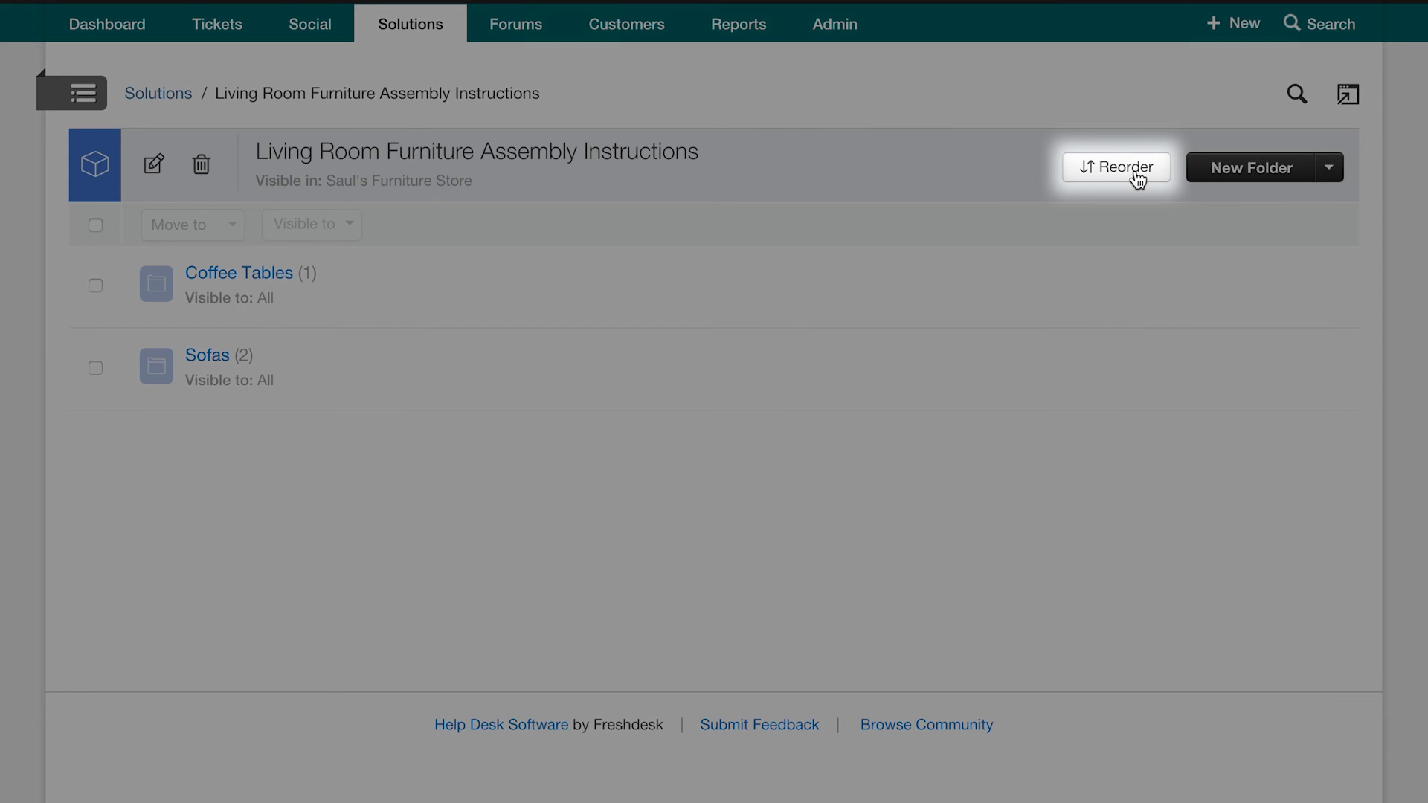
Reorder the folders so Sofas comes before Coffee Tables, and save the order.
click(1136, 176)
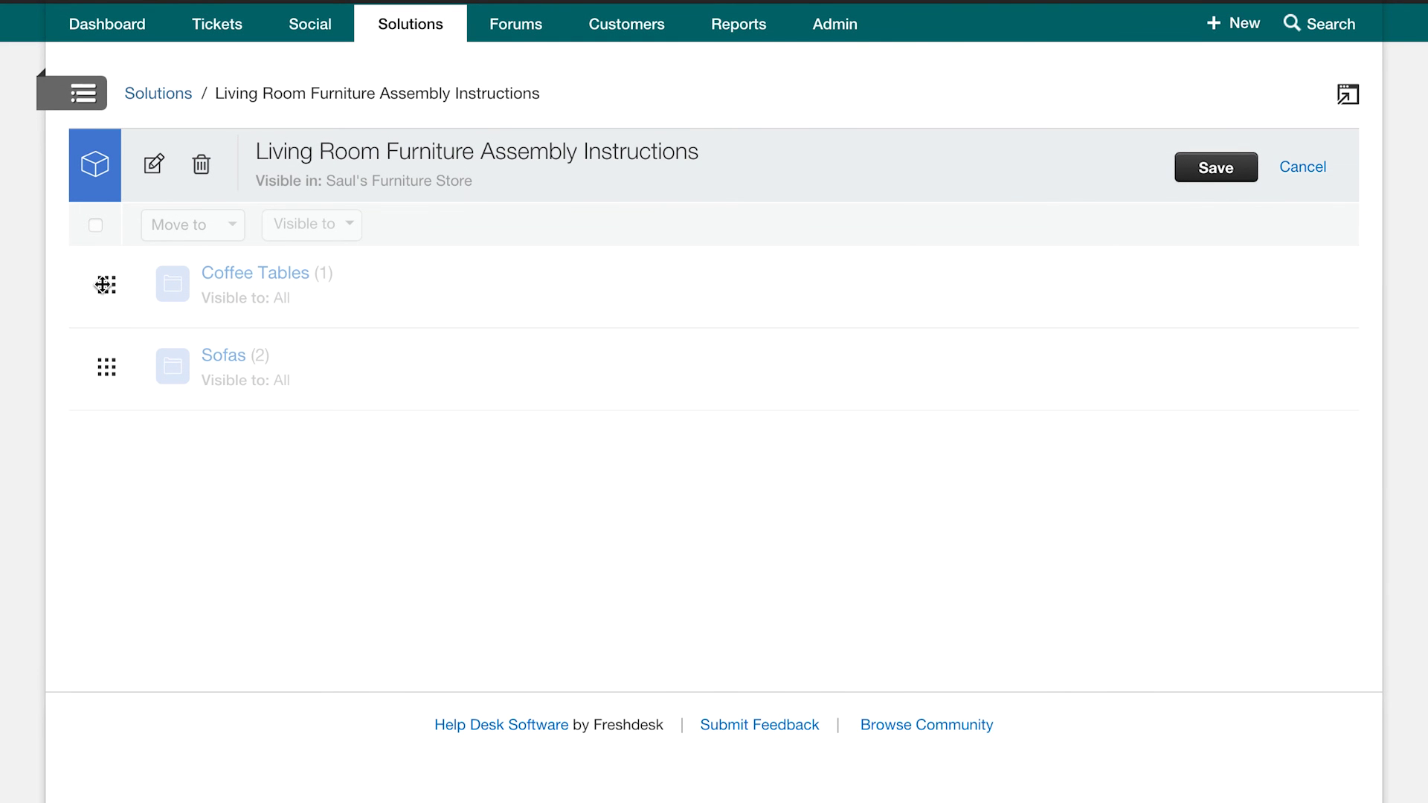
drag(106, 282, 112, 392)
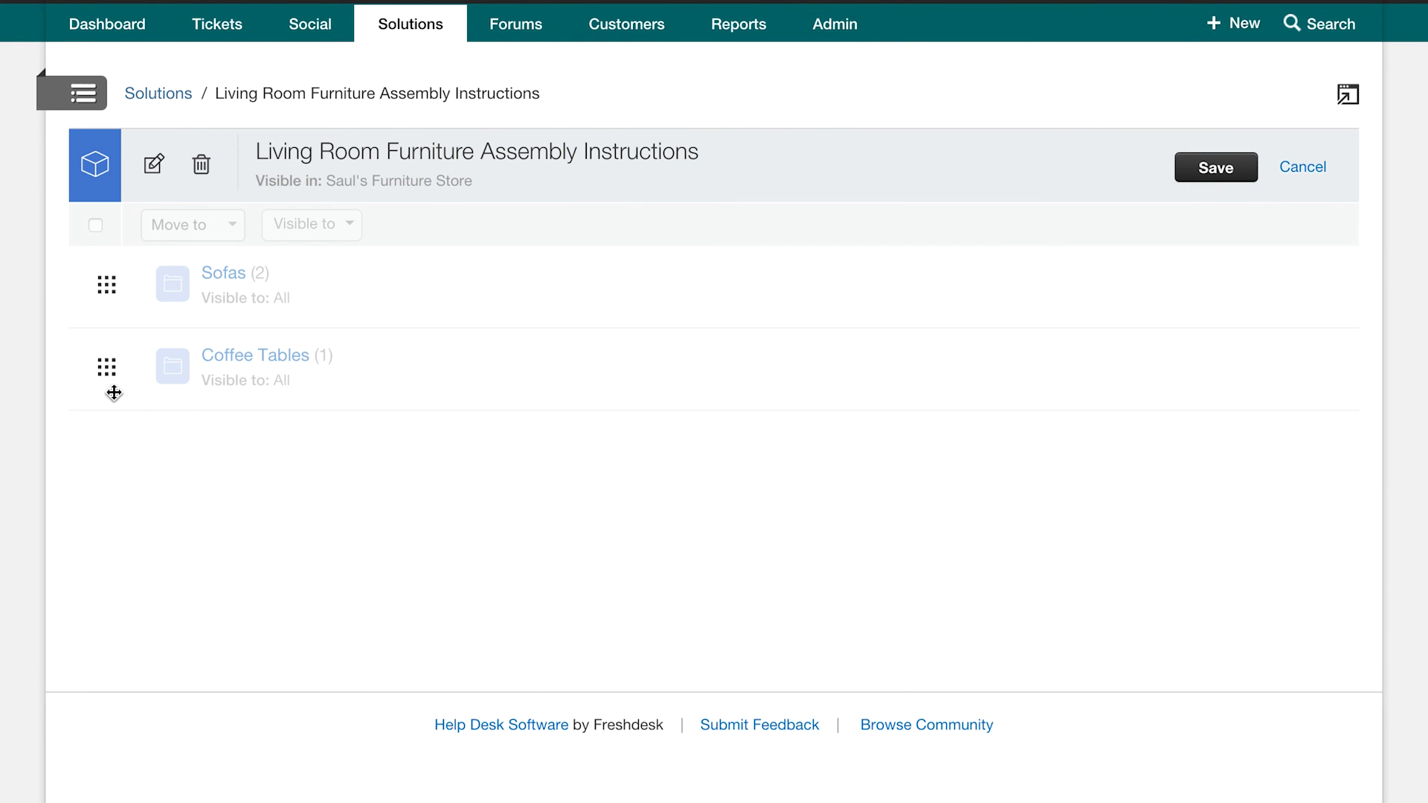
click(1192, 177)
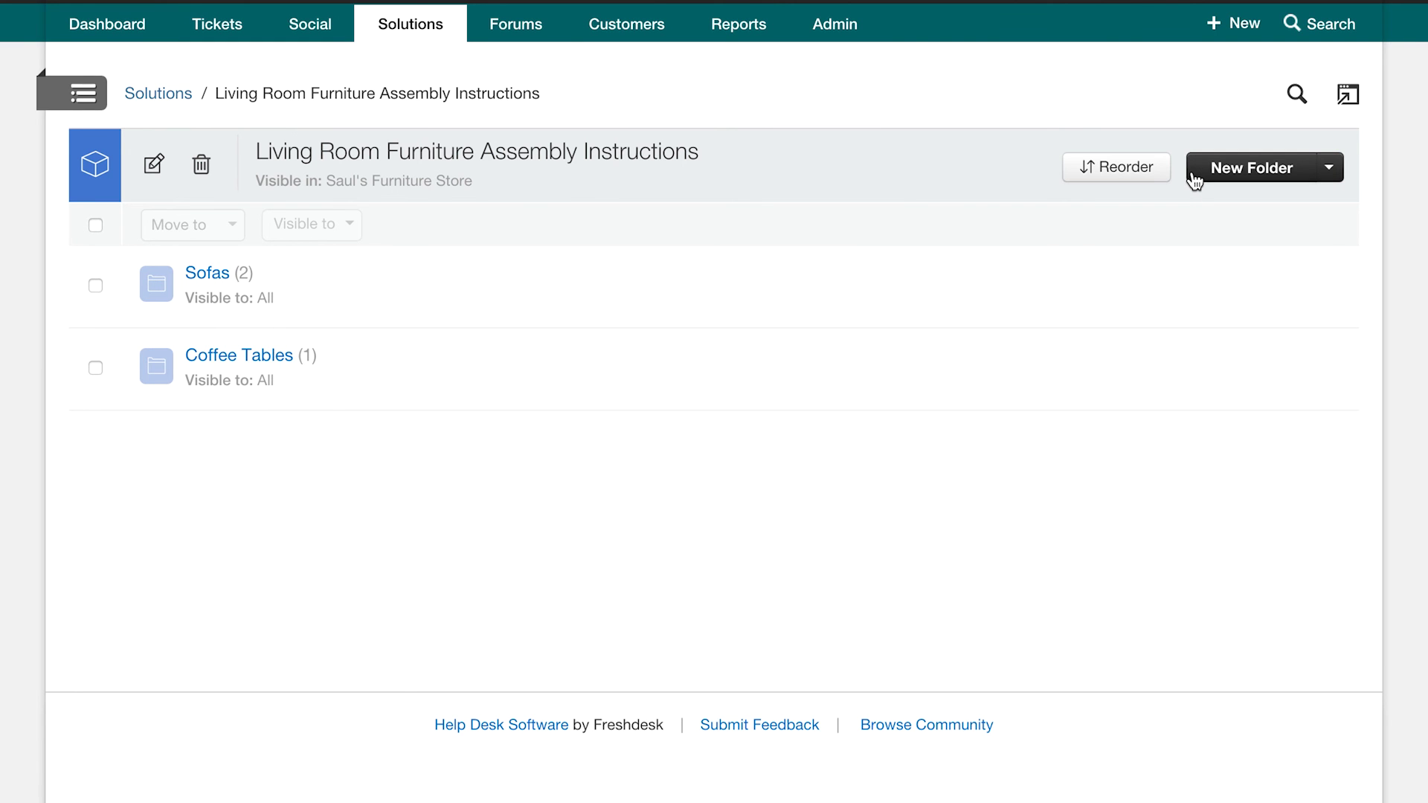